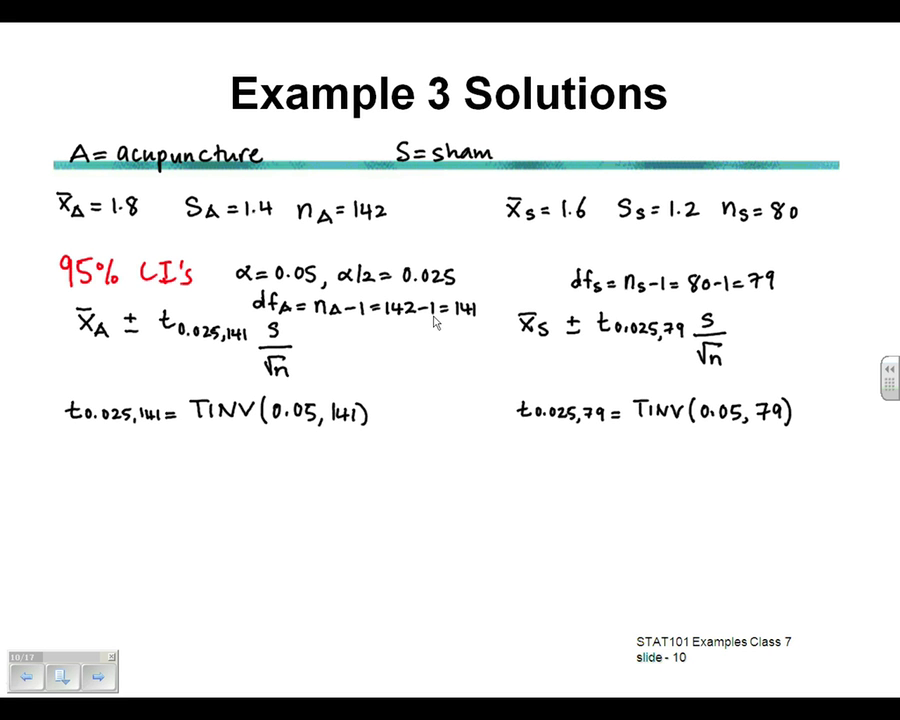
Step: Leave the Example 3 Solutions slide show to switch toward the Excel workbook
key("alt+Tab")
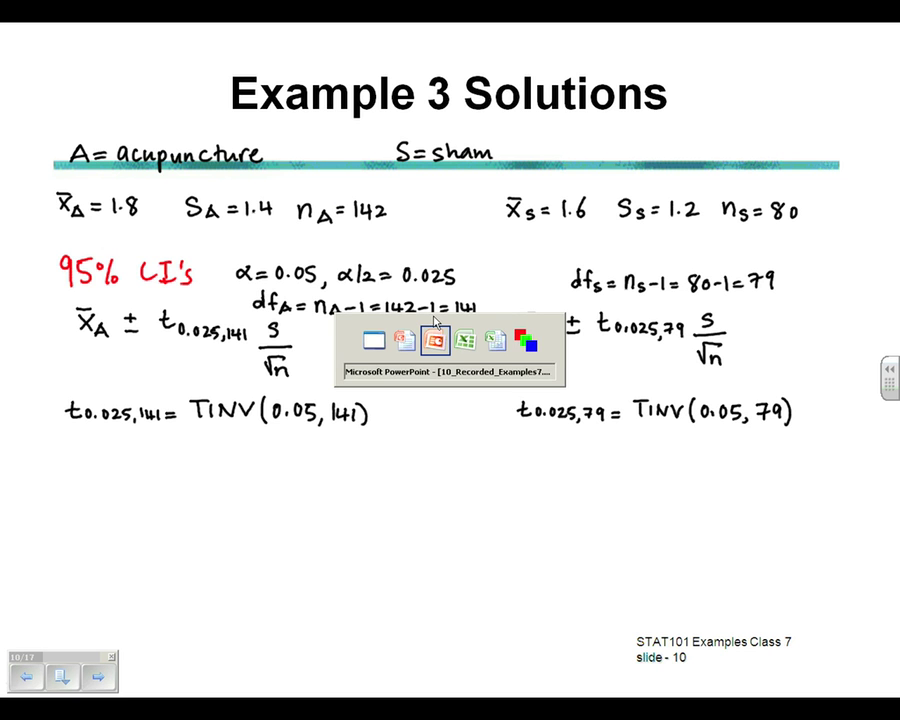
Step: Back in Excel, enter =TINV(0.05,141) in B2 for acupuncture, giving 1.9769
key("alt+Tab")
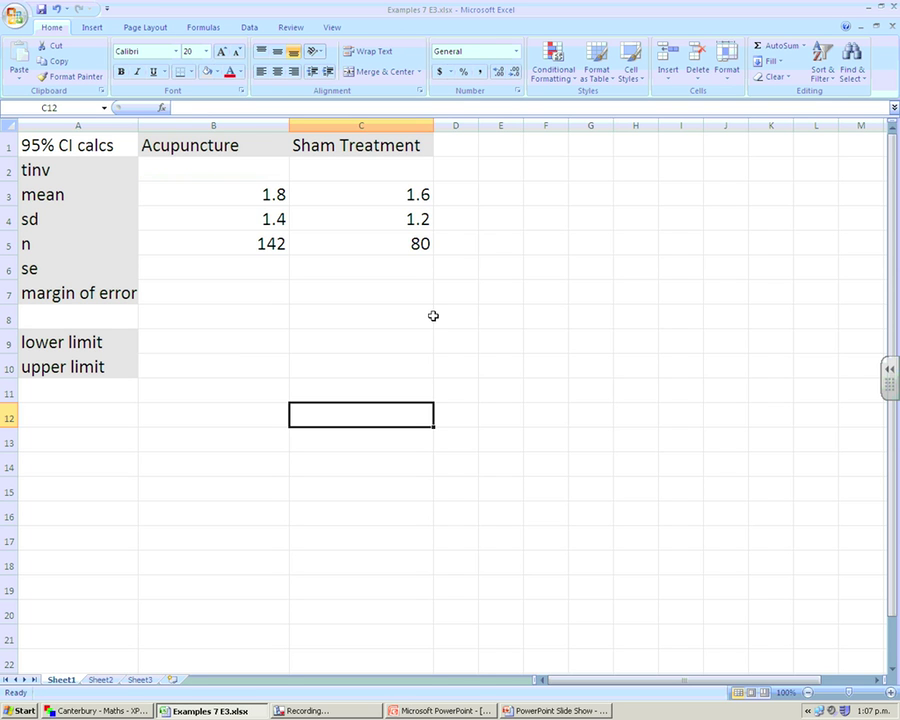
left_click(270, 170)
type("=")
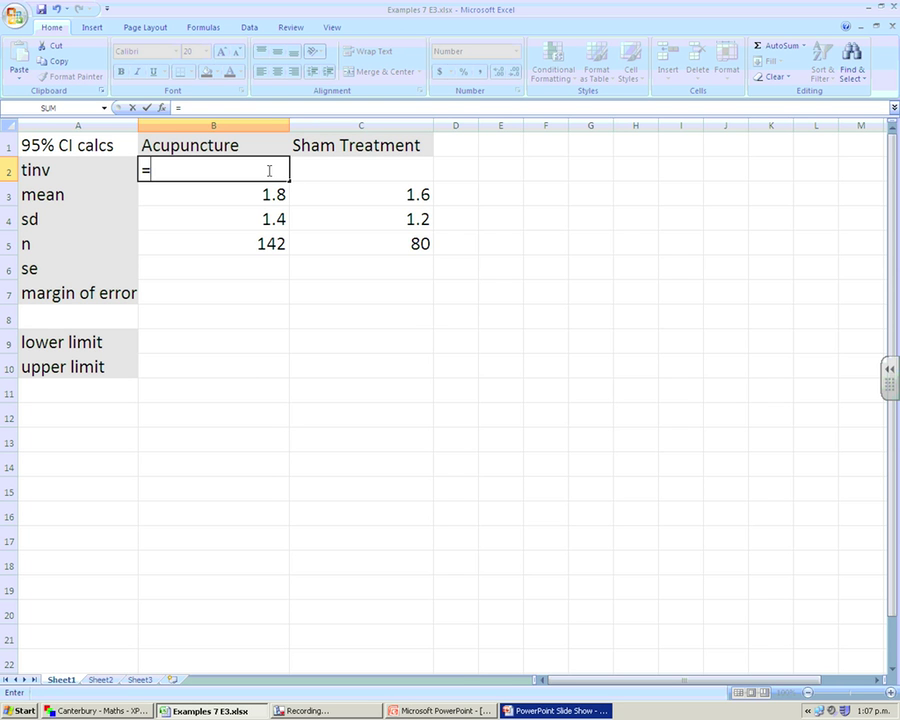
type("T")
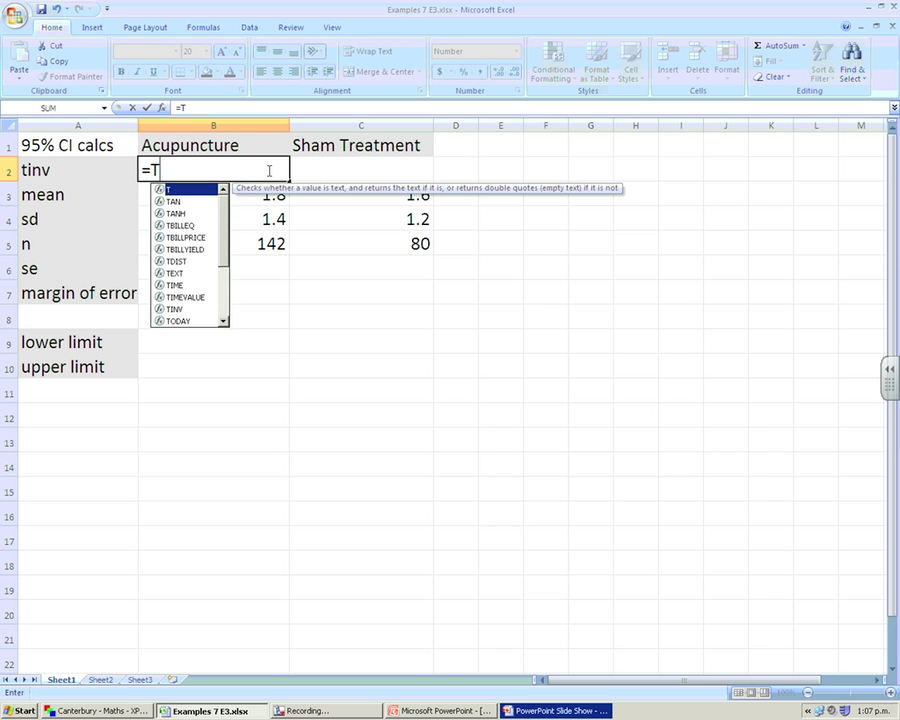
type("INV")
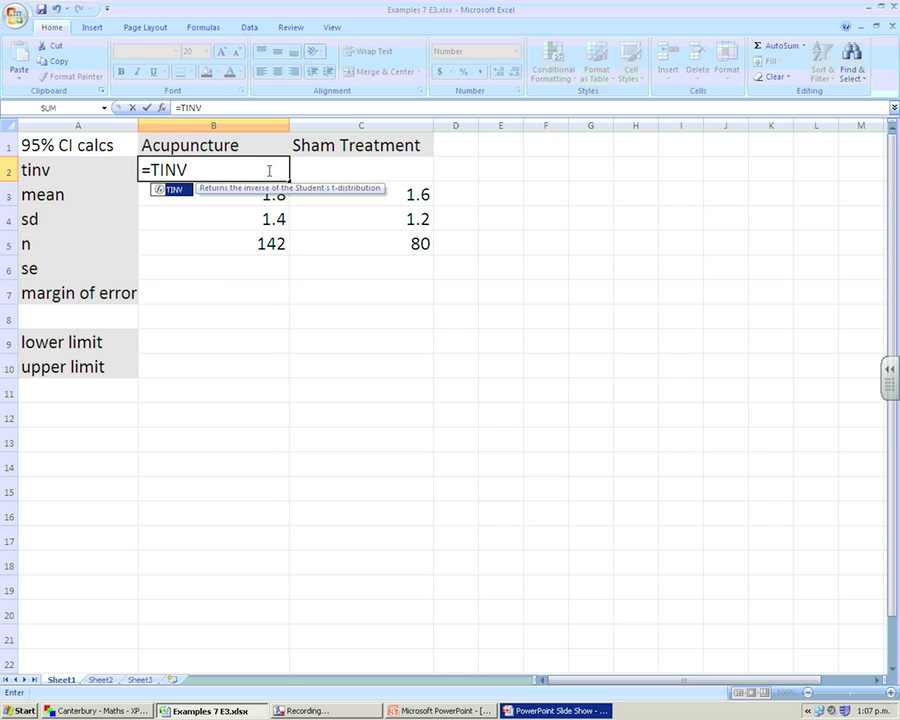
type("(")
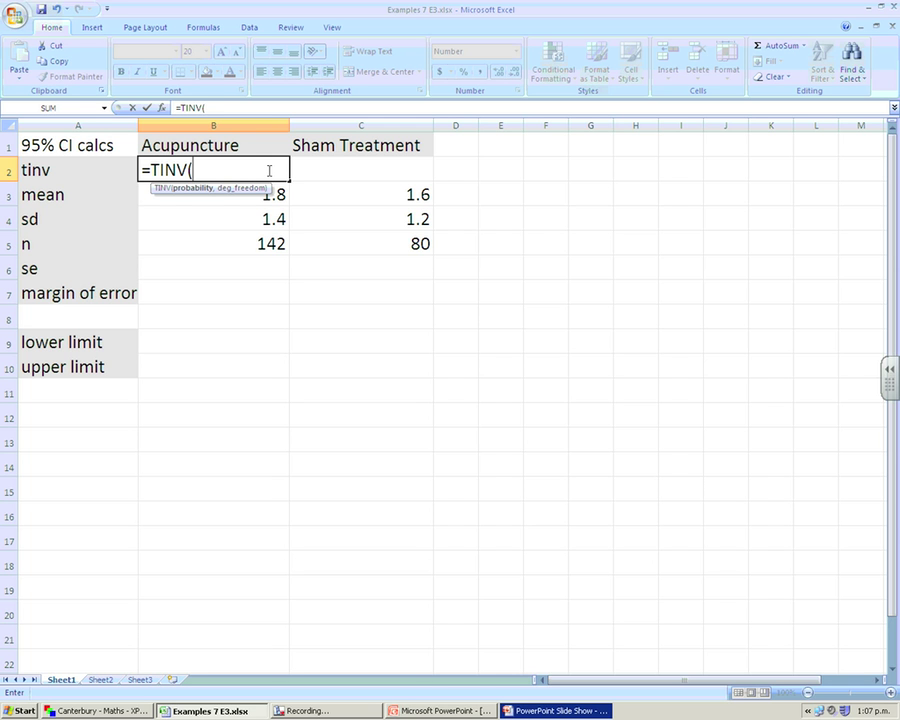
type("0.05,")
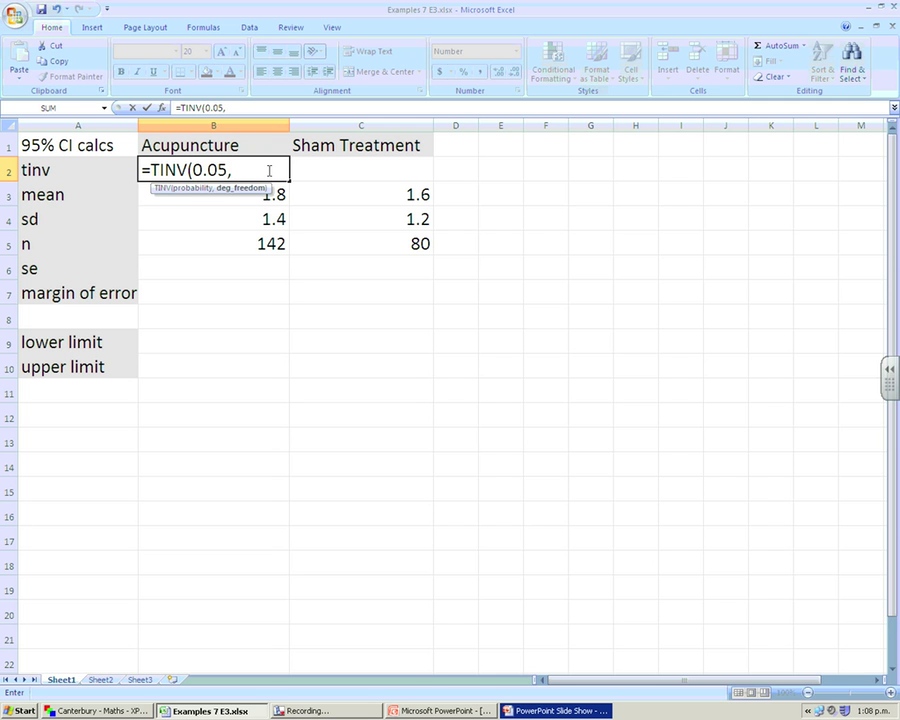
type("141)")
key("Return")
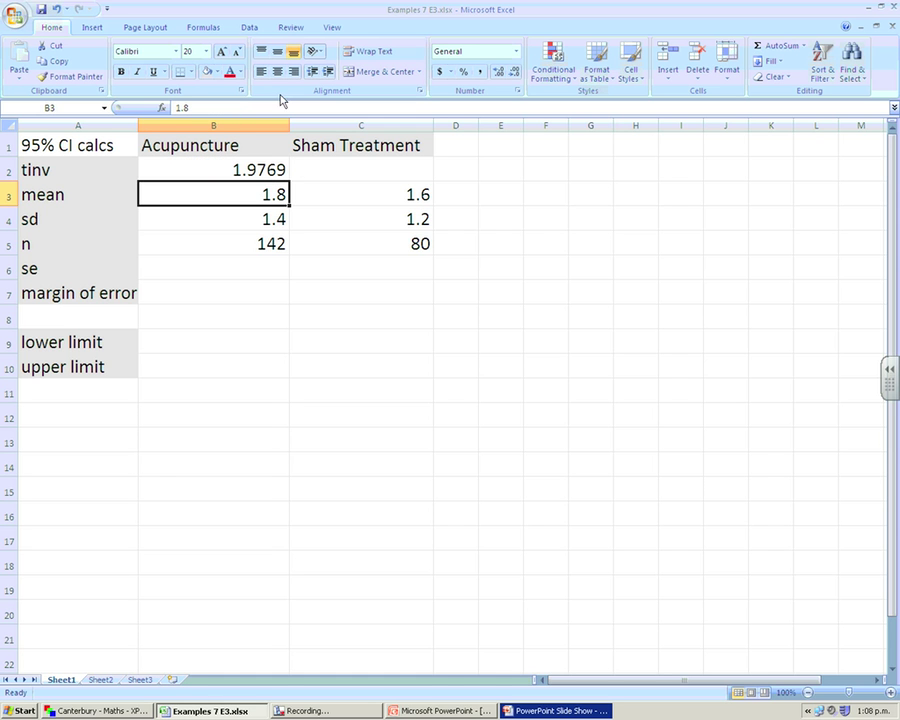
left_click(328, 173)
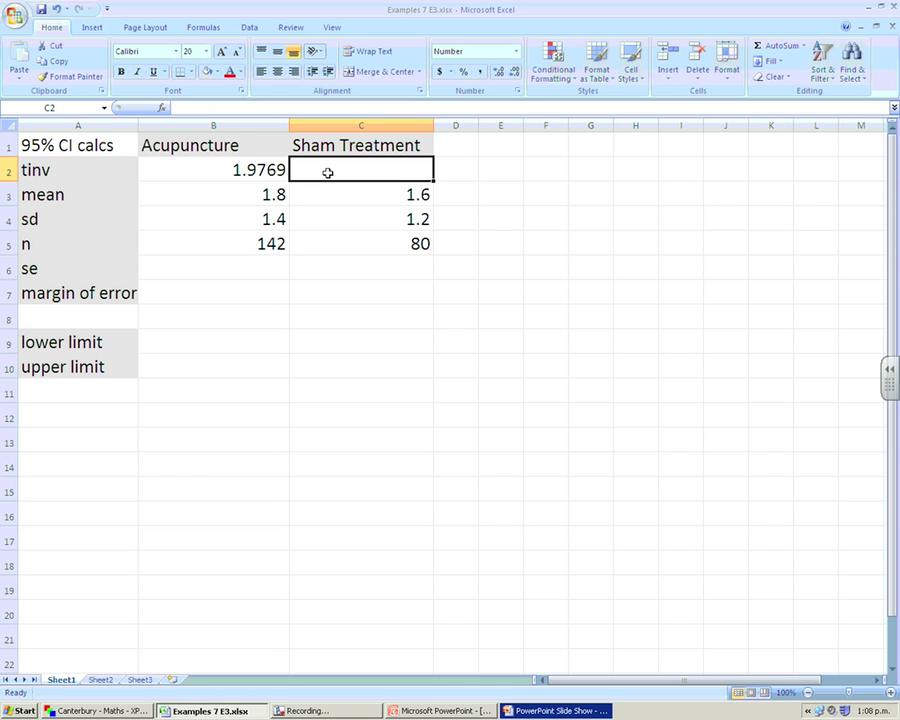
Step: Enter =TINV(0.05,79) in C2 for the sham treatment, giving 1.9905
type("=")
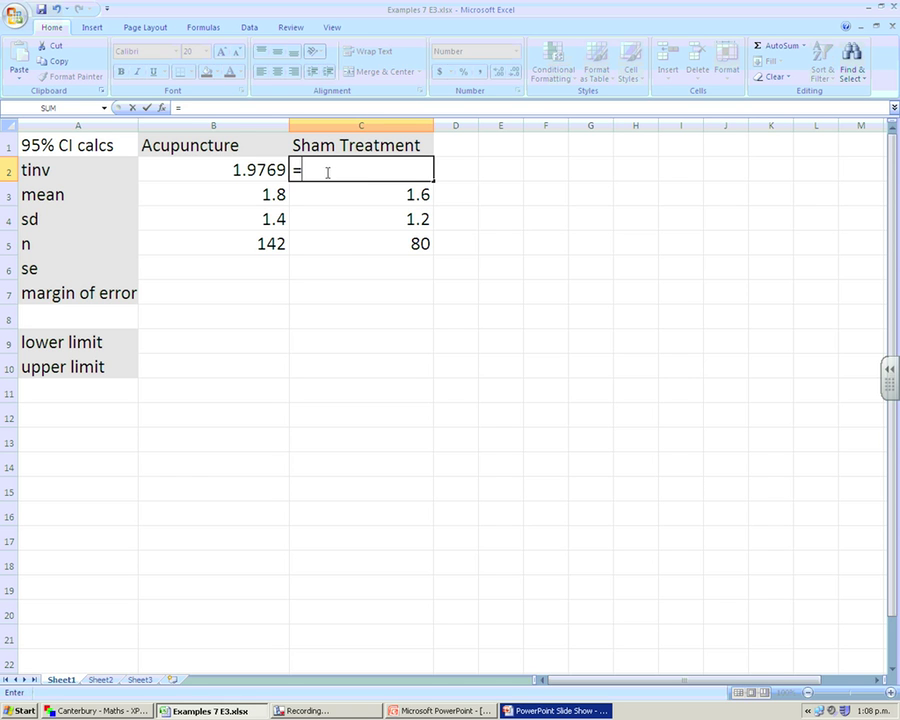
type("t")
key("BackSpace")
type("TINV")
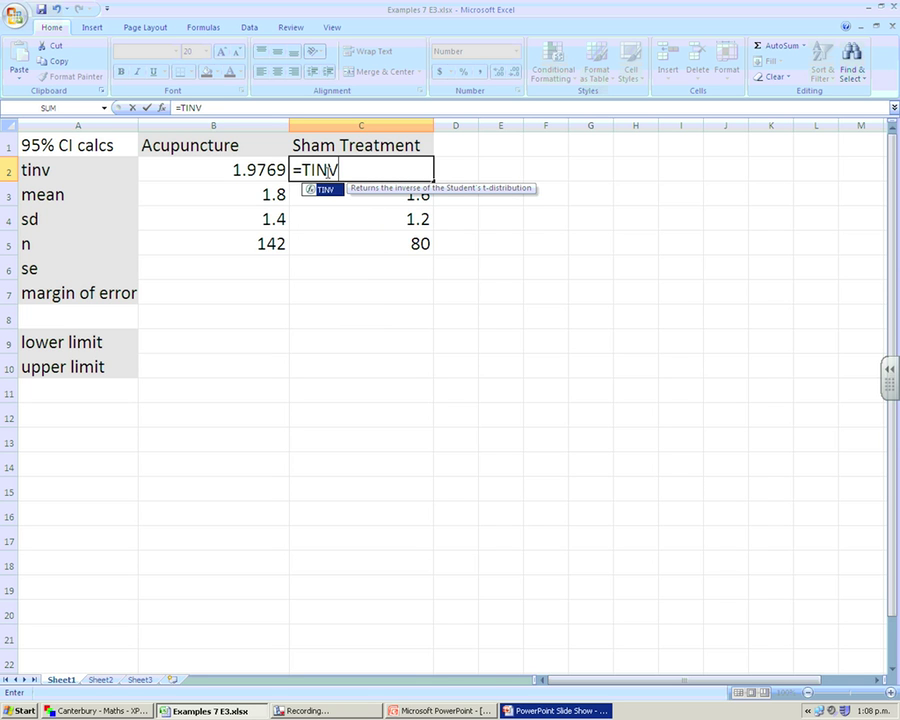
type("(")
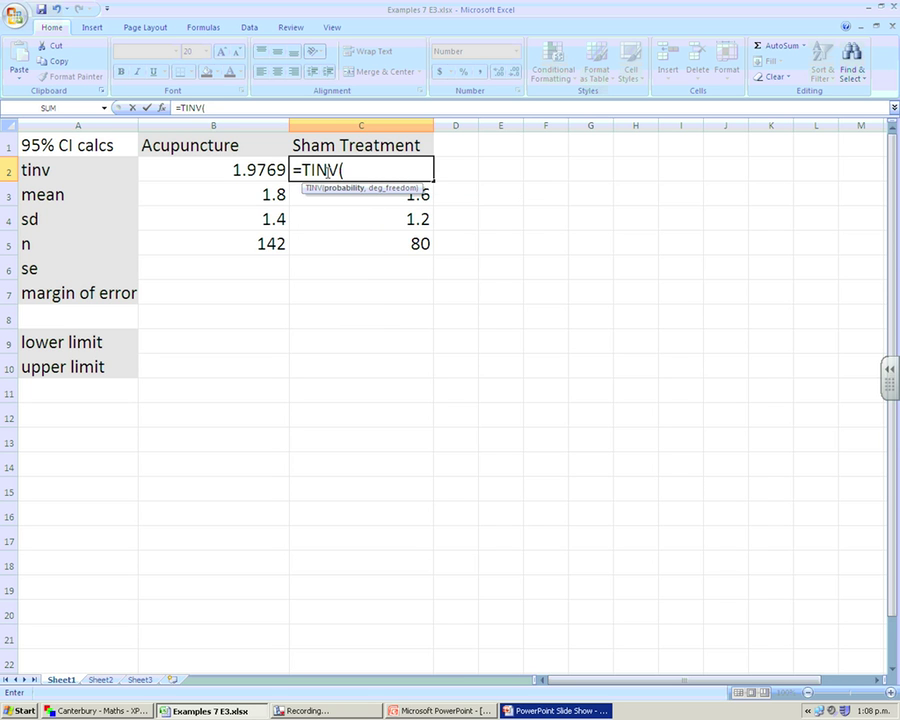
type("0.05,")
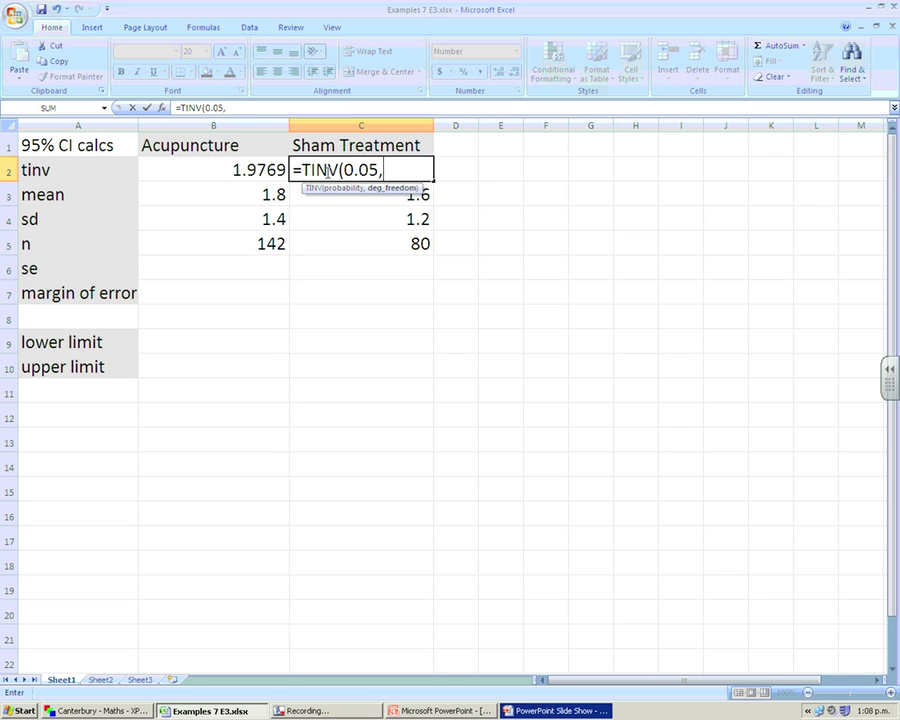
type("79)")
key("Return")
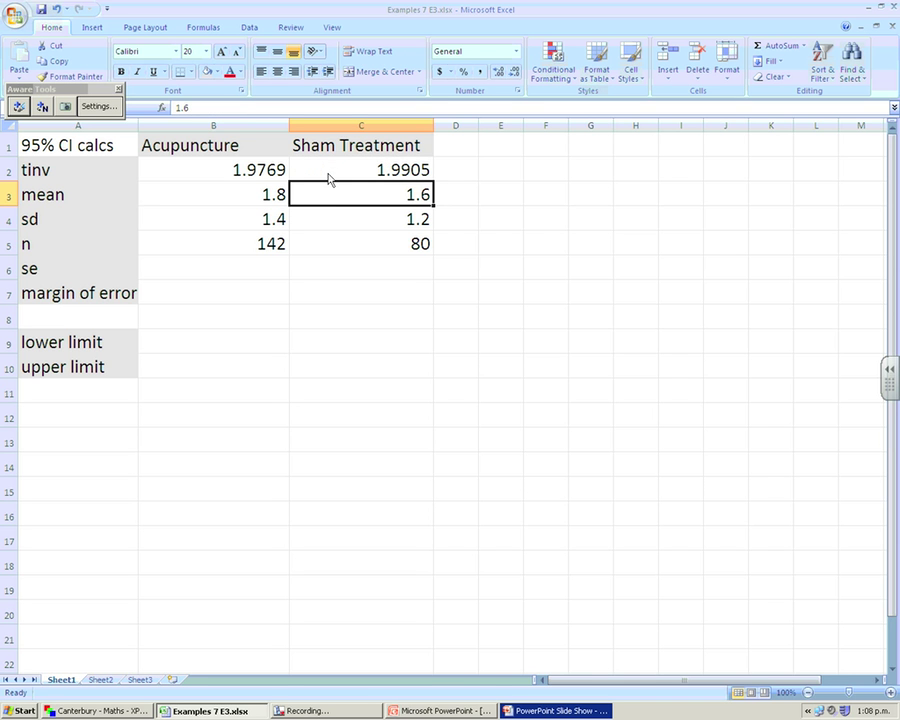
Step: Handwrite x̄ ± tα·s/√n beside the table and circle tα and the tinv label in red
mouse_move(542, 167)
left_mouse_down()
mouse_move(528, 191)
mouse_move(544, 190)
left_mouse_up()
mouse_move(520, 161)
left_mouse_down()
mouse_move(565, 180)
mouse_move(574, 173)
left_mouse_up()
mouse_move(556, 185)
left_mouse_down()
mouse_move(597, 178)
mouse_move(607, 186)
mouse_move(608, 175)
left_mouse_up()
mouse_move(614, 182)
left_mouse_down()
mouse_move(624, 177)
mouse_move(628, 186)
left_mouse_up()
mouse_move(670, 167)
left_mouse_down()
mouse_move(657, 184)
mouse_move(688, 190)
mouse_move(657, 234)
mouse_move(664, 209)
mouse_move(689, 209)
mouse_move(689, 236)
left_mouse_up()
mouse_move(607, 154)
left_mouse_down()
mouse_move(628, 159)
mouse_move(583, 165)
mouse_move(636, 178)
mouse_move(630, 152)
left_mouse_up()
mouse_move(45, 168)
left_mouse_down()
mouse_move(58, 176)
mouse_move(20, 178)
mouse_move(45, 190)
mouse_move(64, 170)
left_mouse_up()
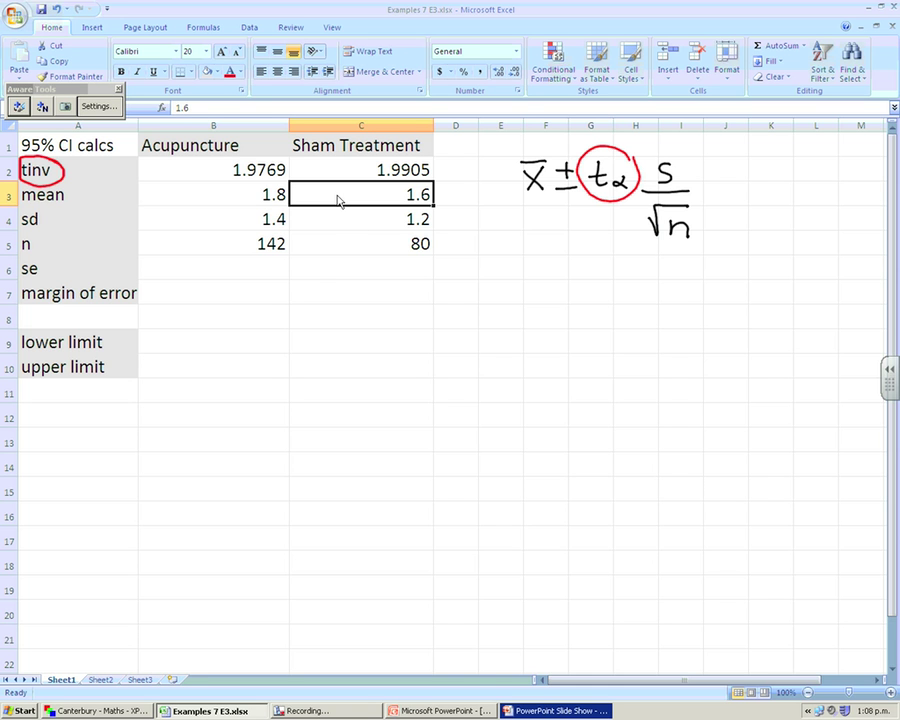
Step: Enter =B4/SQRT(B5) in B6 for the acupuncture standard error, showing 0.1175
left_click(263, 266)
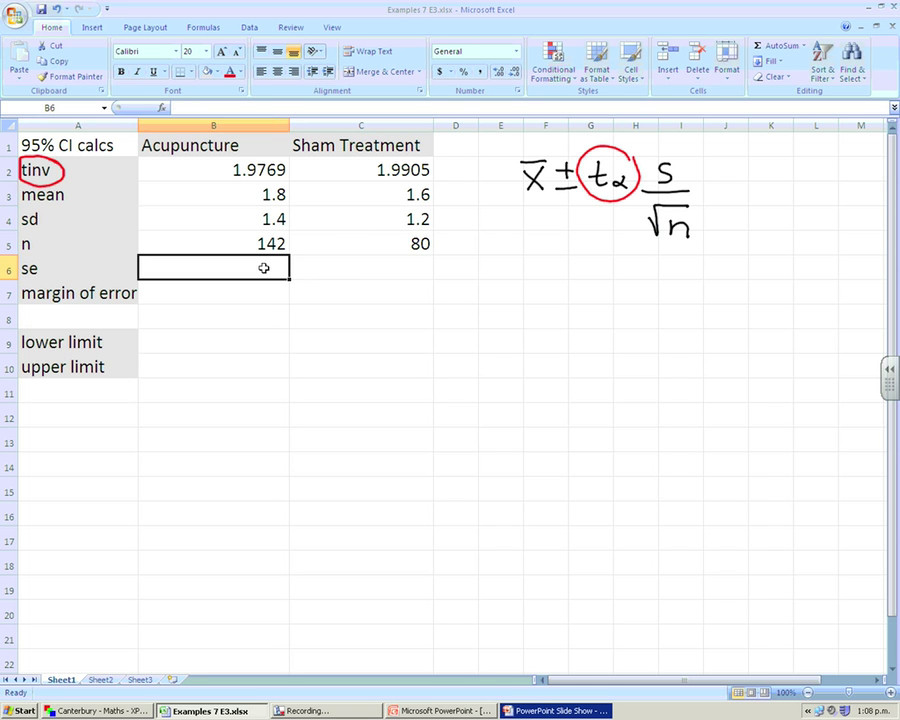
type("=")
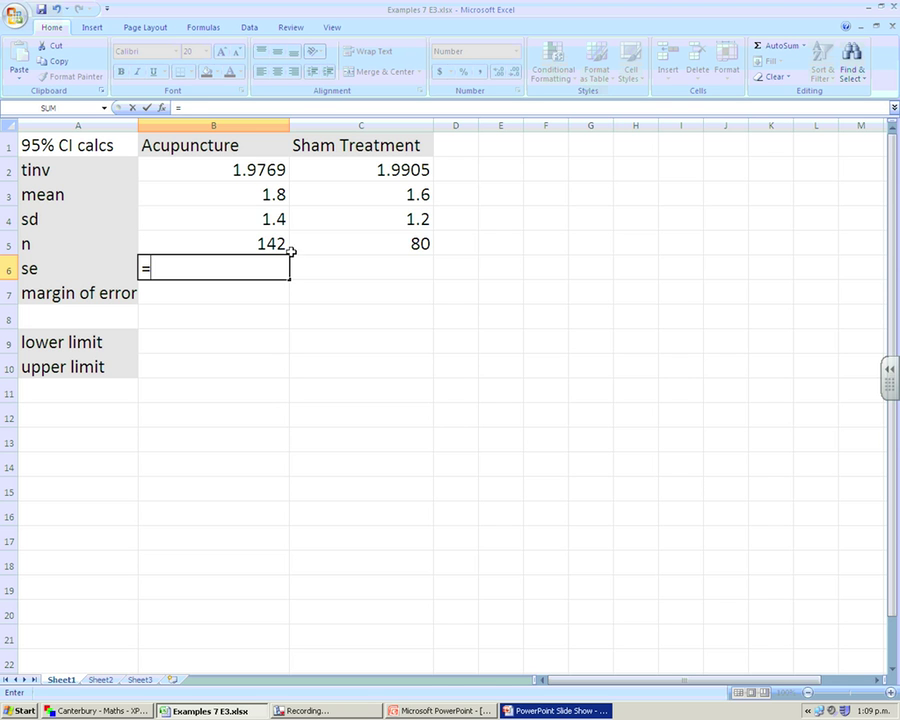
left_click(260, 218)
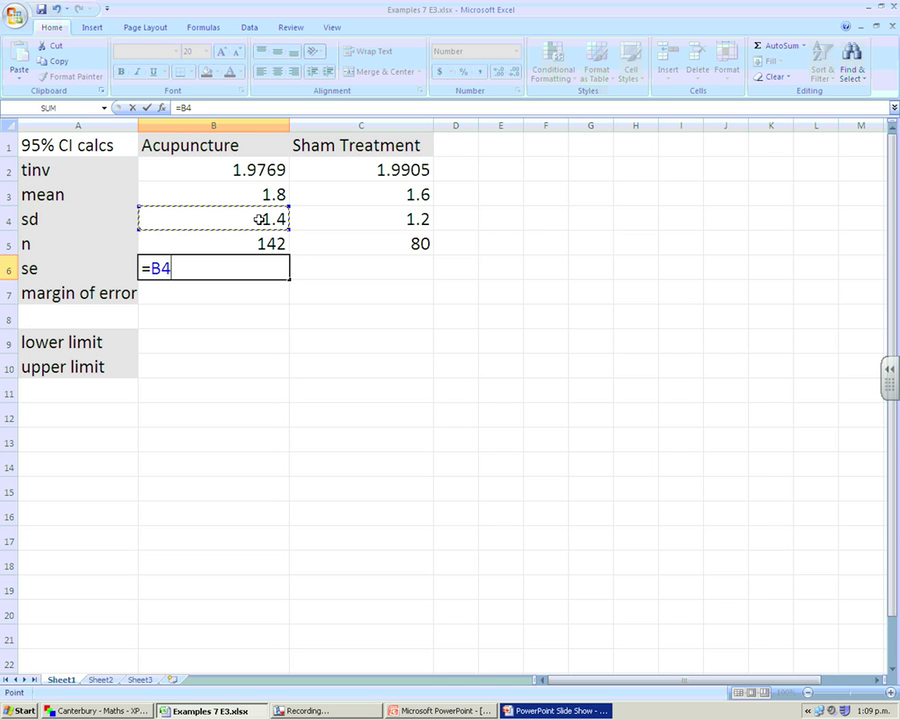
type("/")
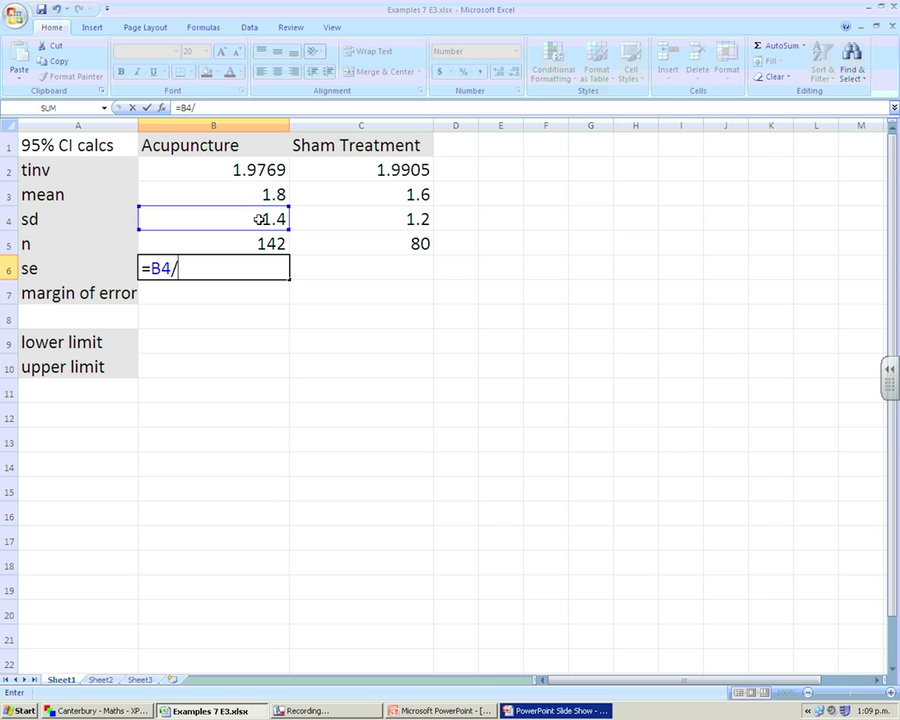
type("SQRT")
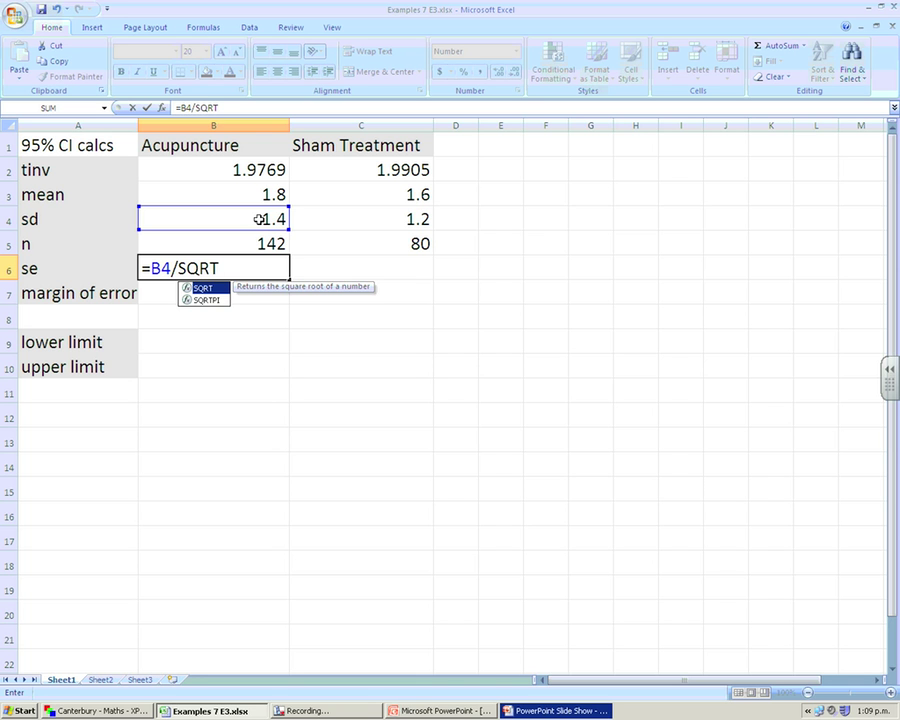
type("(")
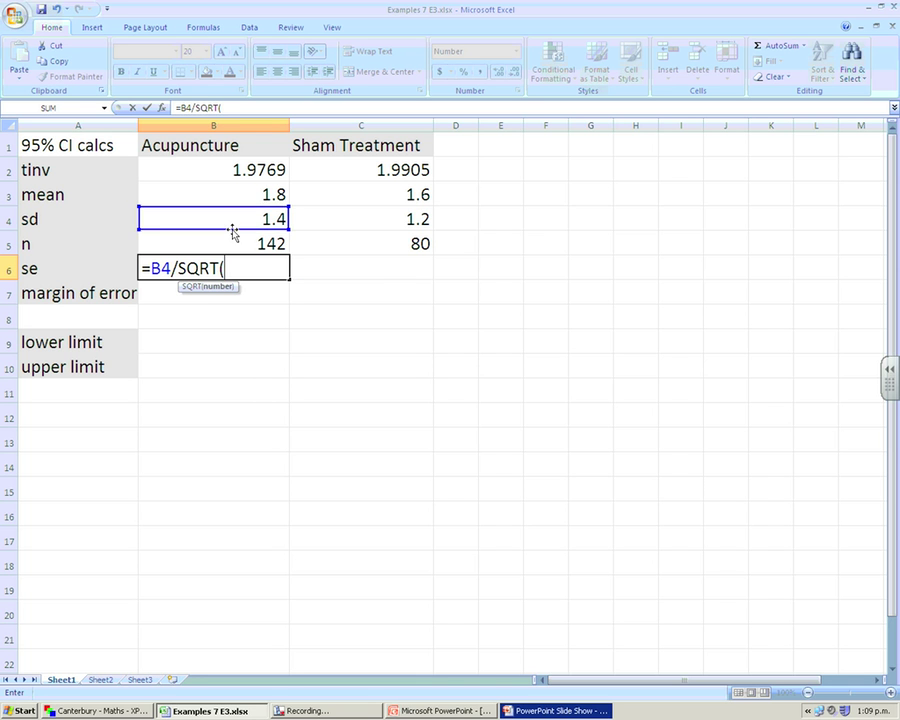
left_click(231, 243)
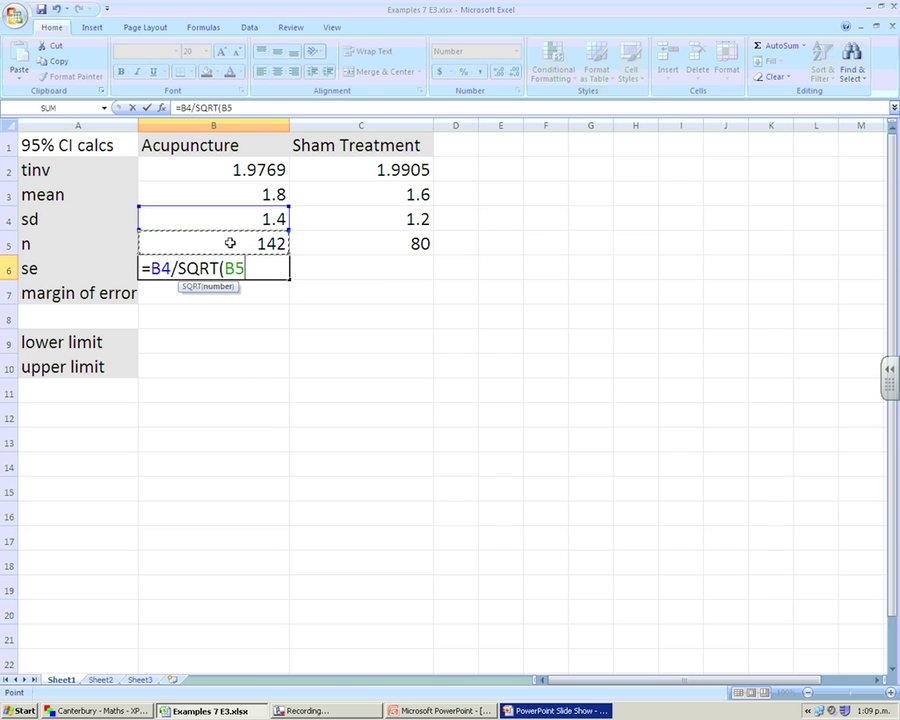
type(")")
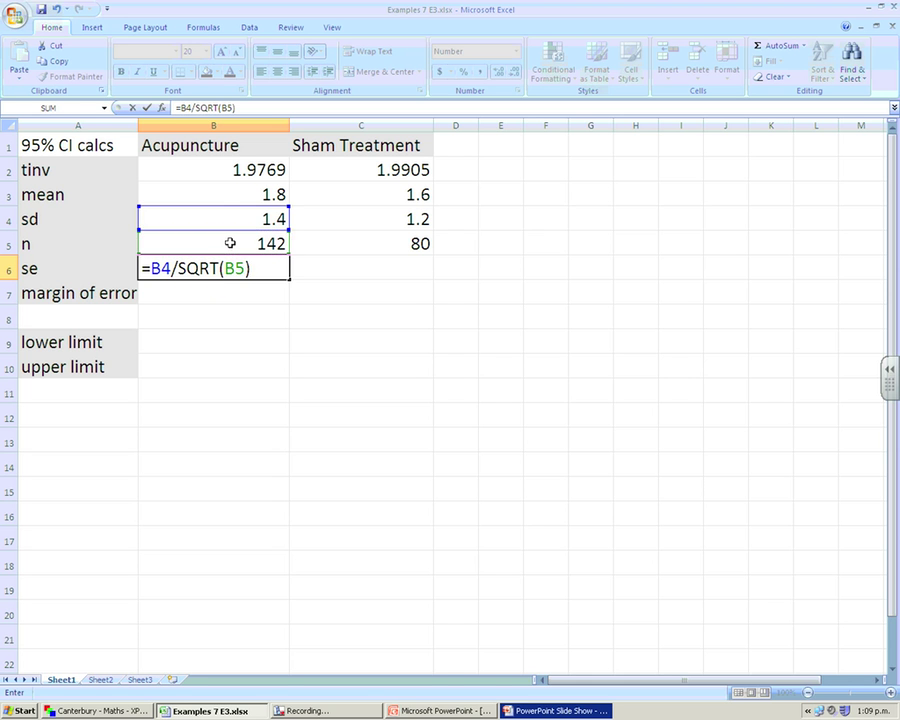
key("Return")
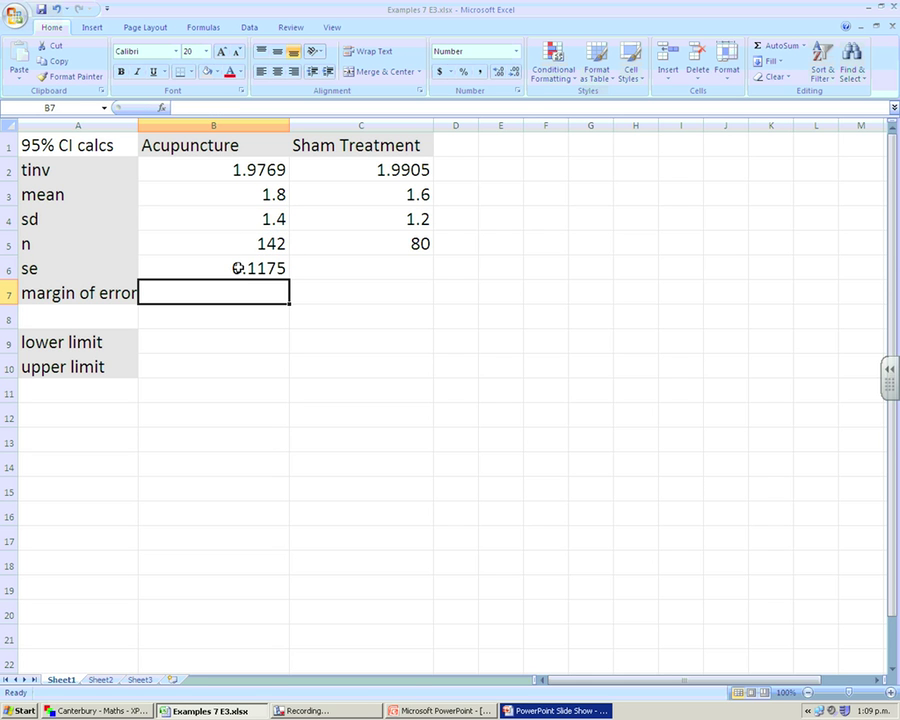
Step: Copy the standard error to C6 and fix it to =C4/SQRT(C5), showing 0.1342
left_click(243, 268)
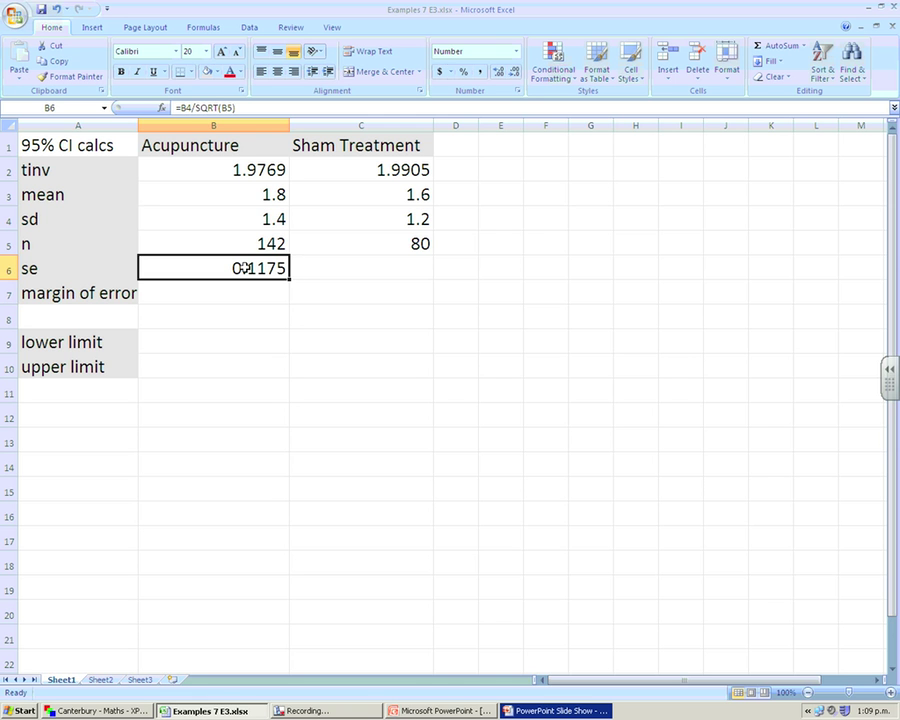
left_click_drag(289, 278, 382, 270)
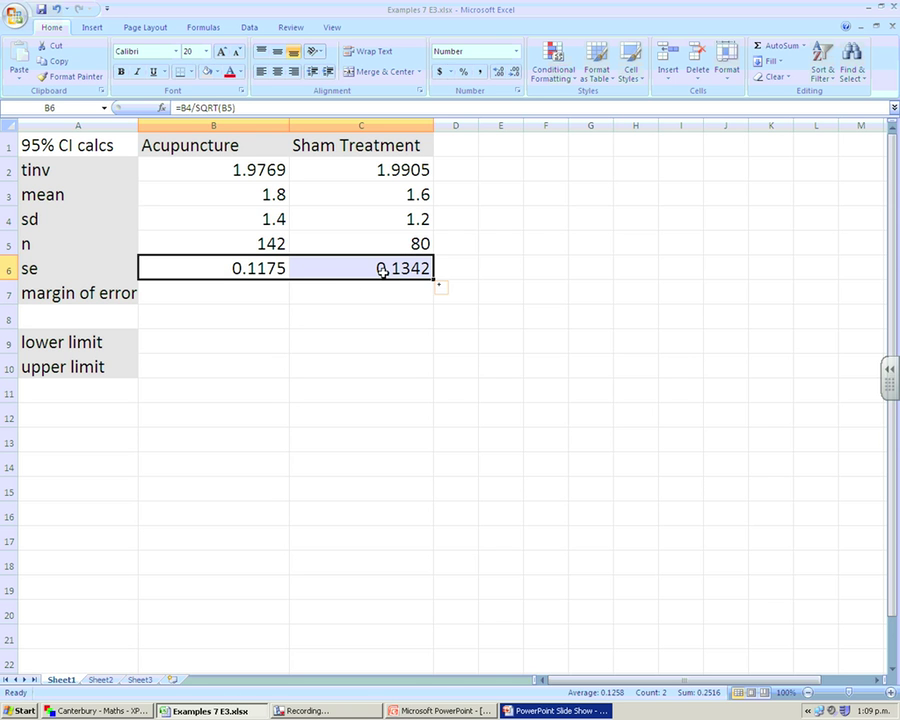
left_click(335, 270)
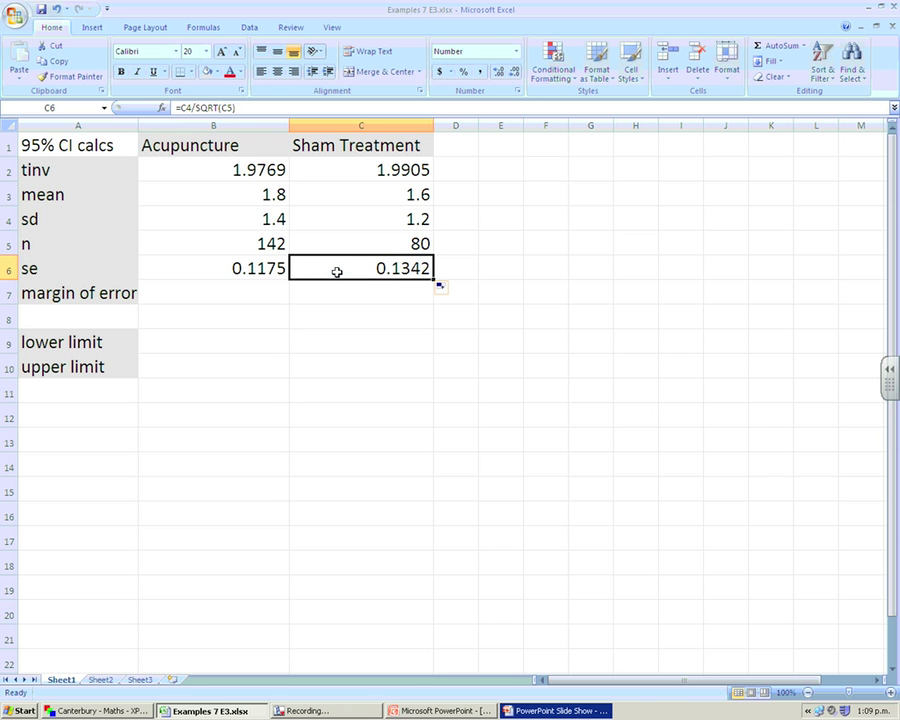
left_click(195, 109)
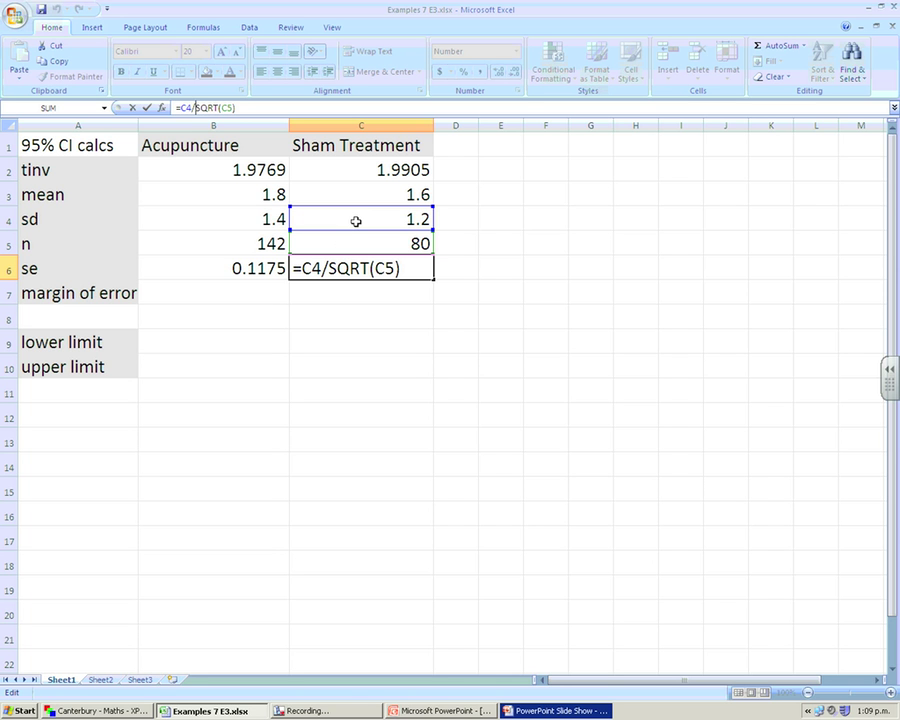
left_click(273, 297)
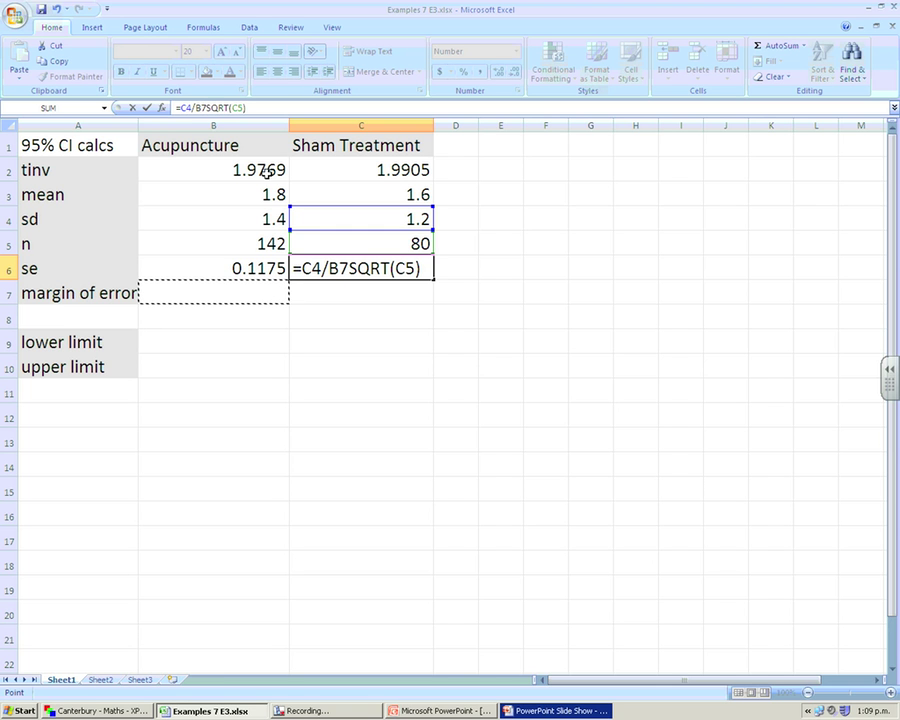
key("BackSpace")
key("BackSpace")
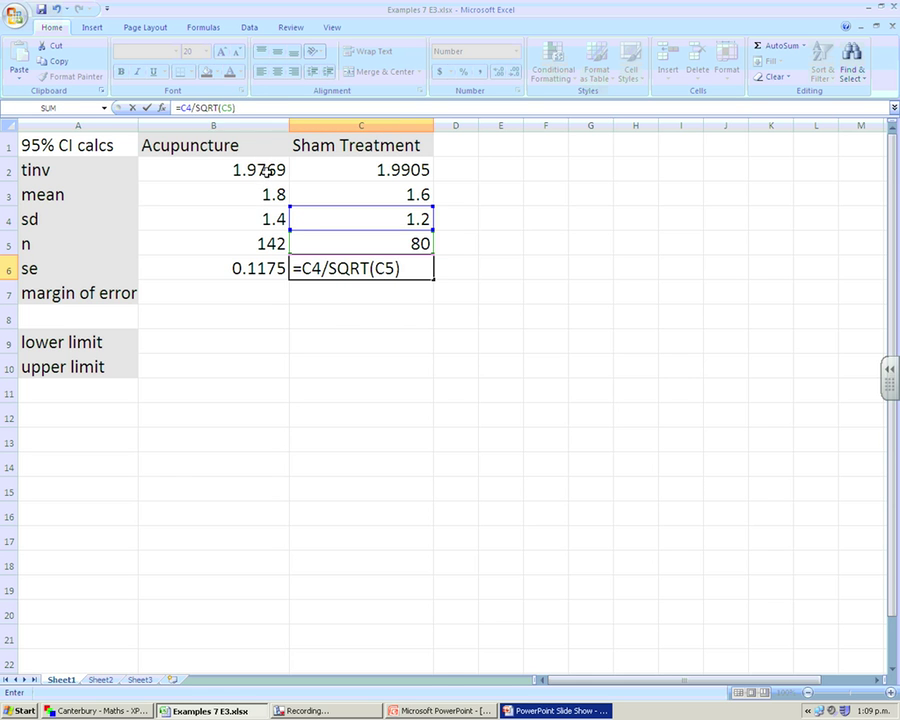
key("Return")
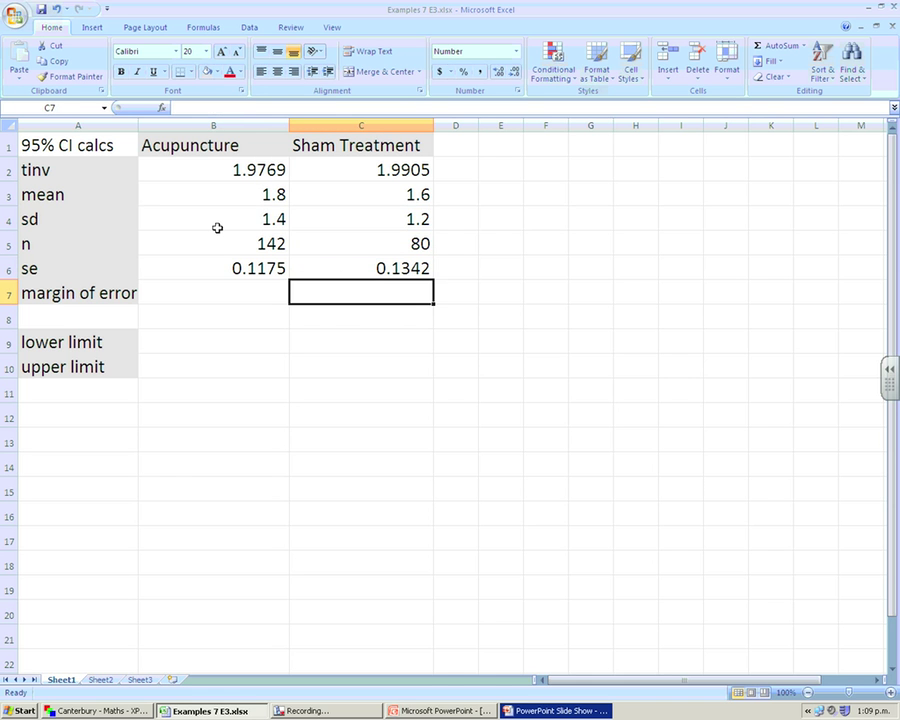
Step: Enter =B2*B6 in B7 for the acupuncture margin of error, giving 0.2323
left_click(219, 294)
type("=")
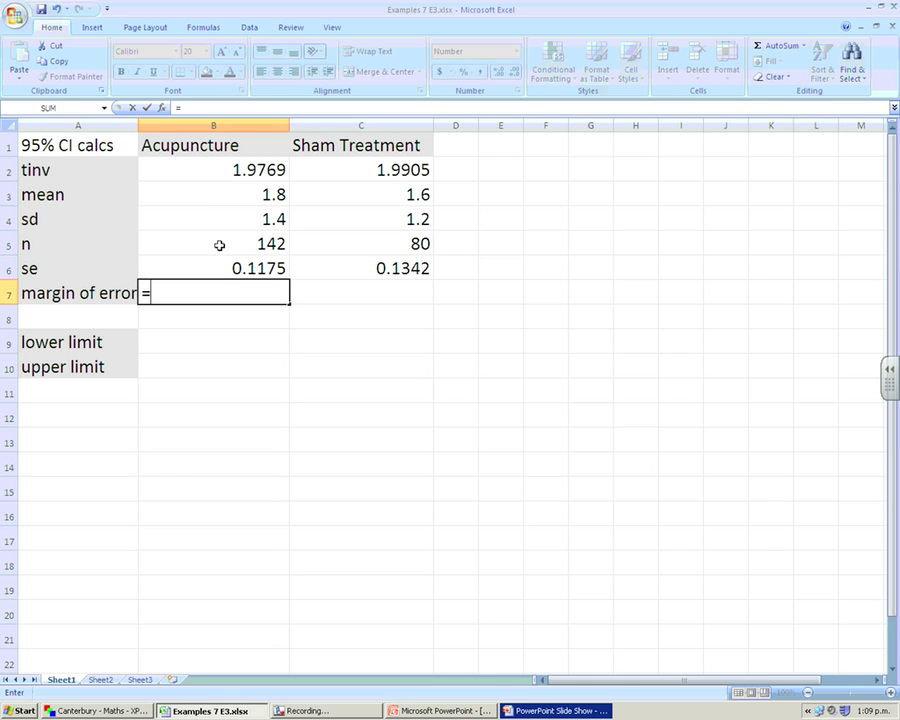
left_click(198, 170)
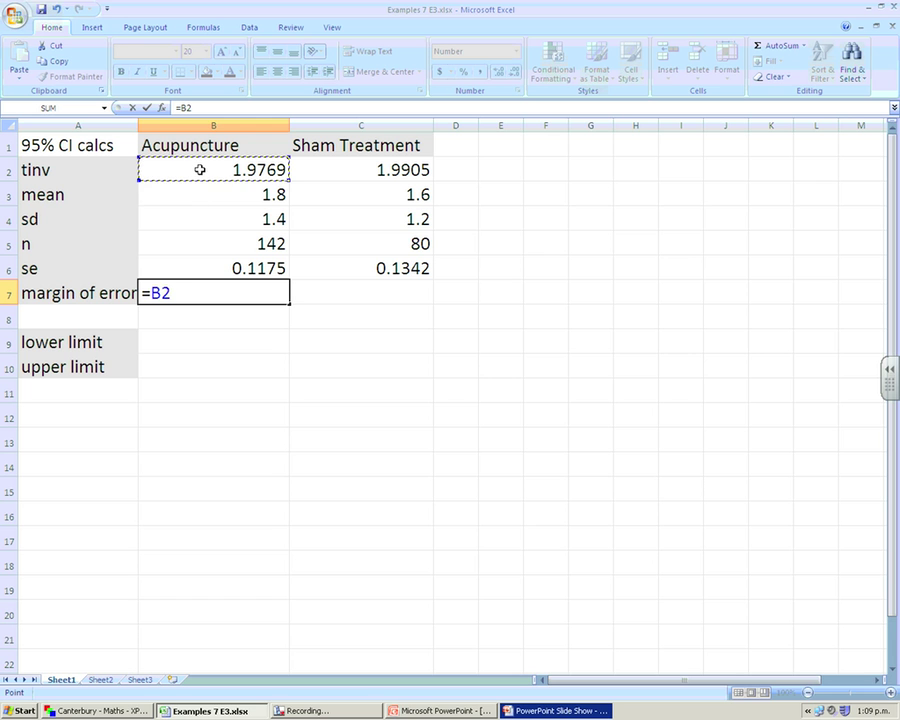
type("*")
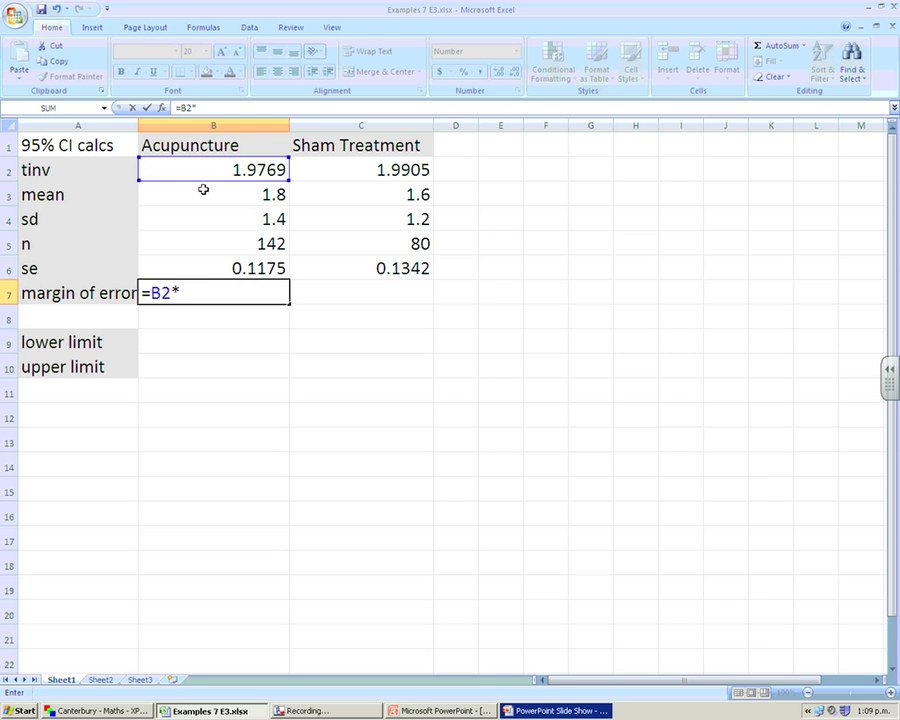
left_click(255, 268)
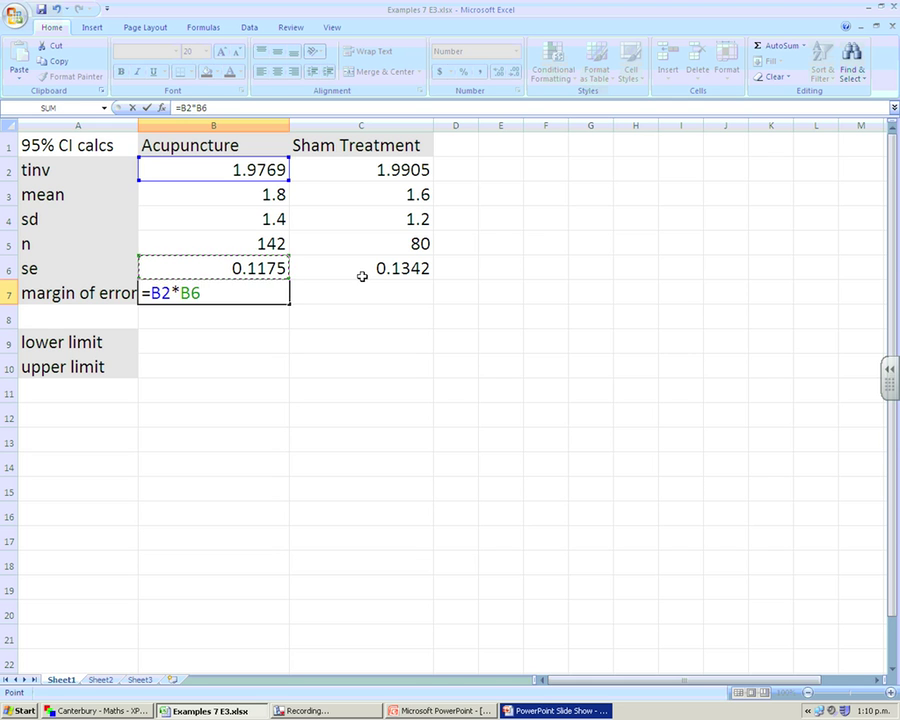
key("Return")
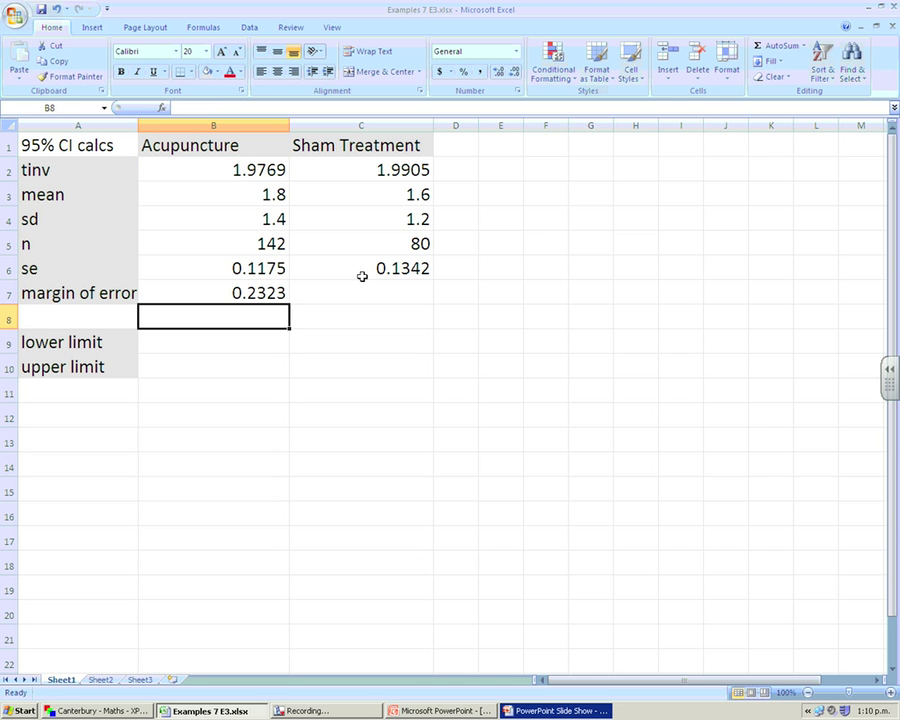
Step: Fill the margin of error into C7 and confirm it reads =C2*C6 (0.2670)
left_click(212, 292)
left_click_drag(291, 305, 371, 297)
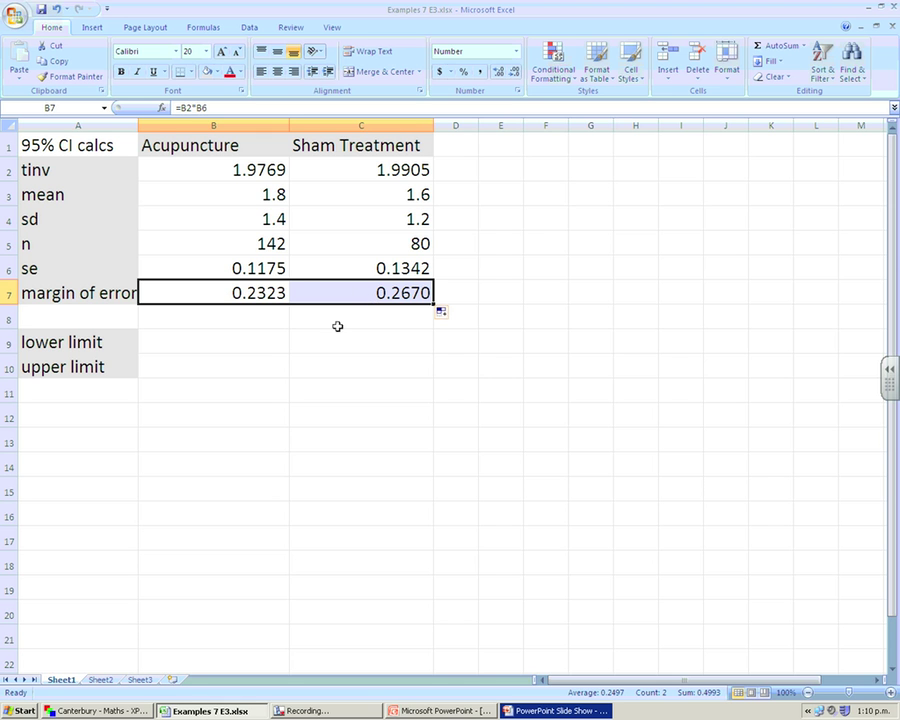
left_click(410, 292)
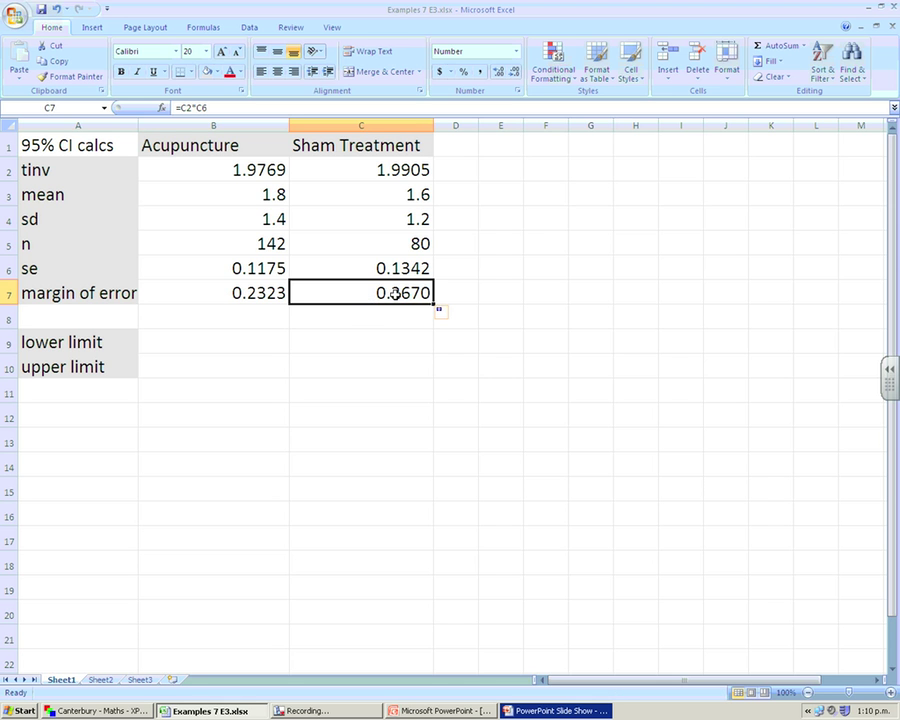
left_click(184, 108)
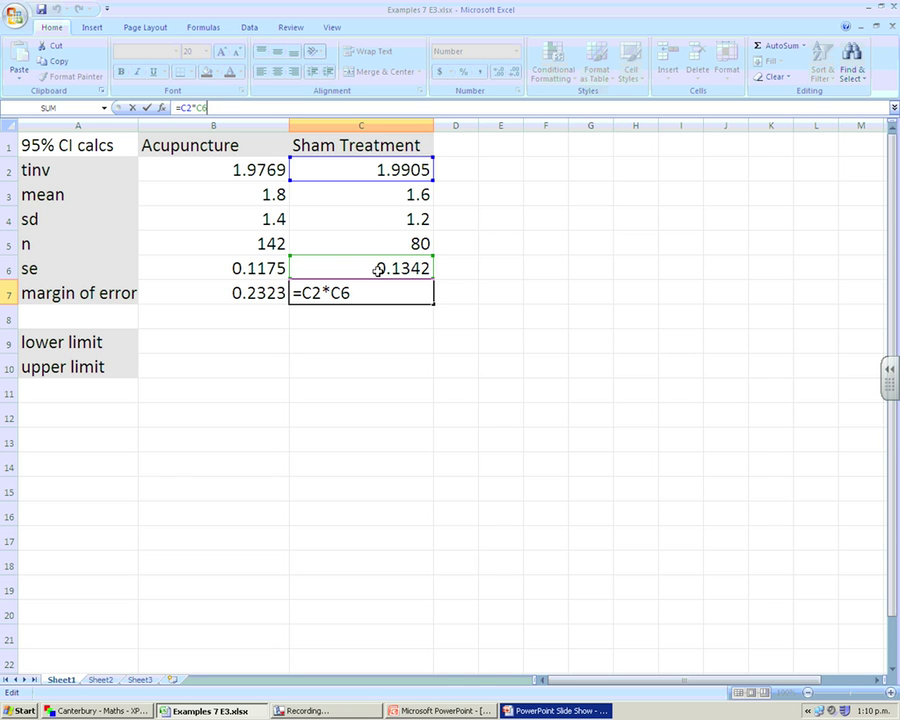
key("Return")
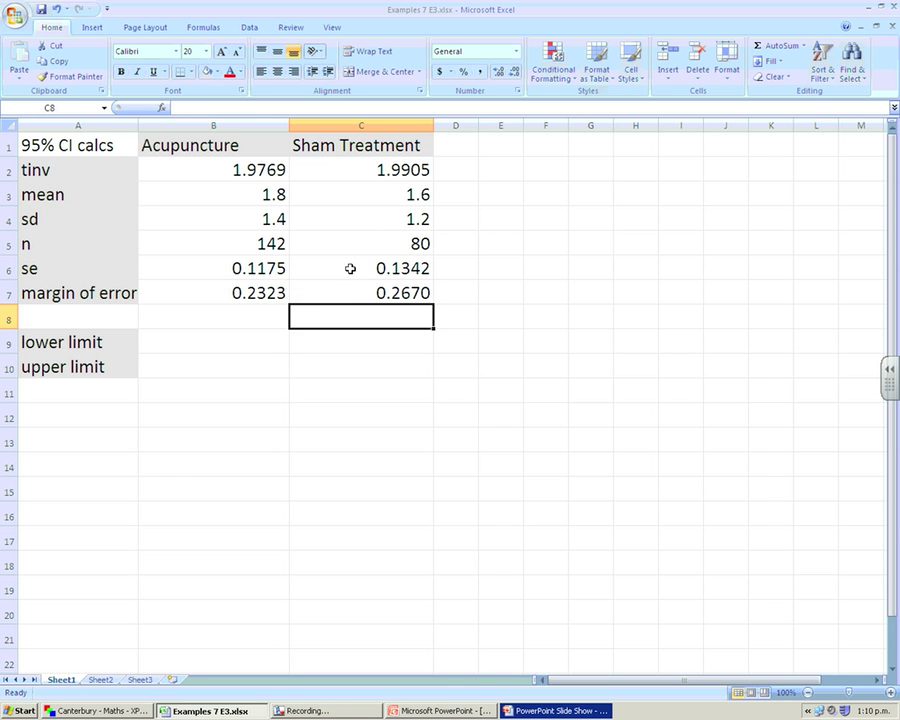
left_click(246, 340)
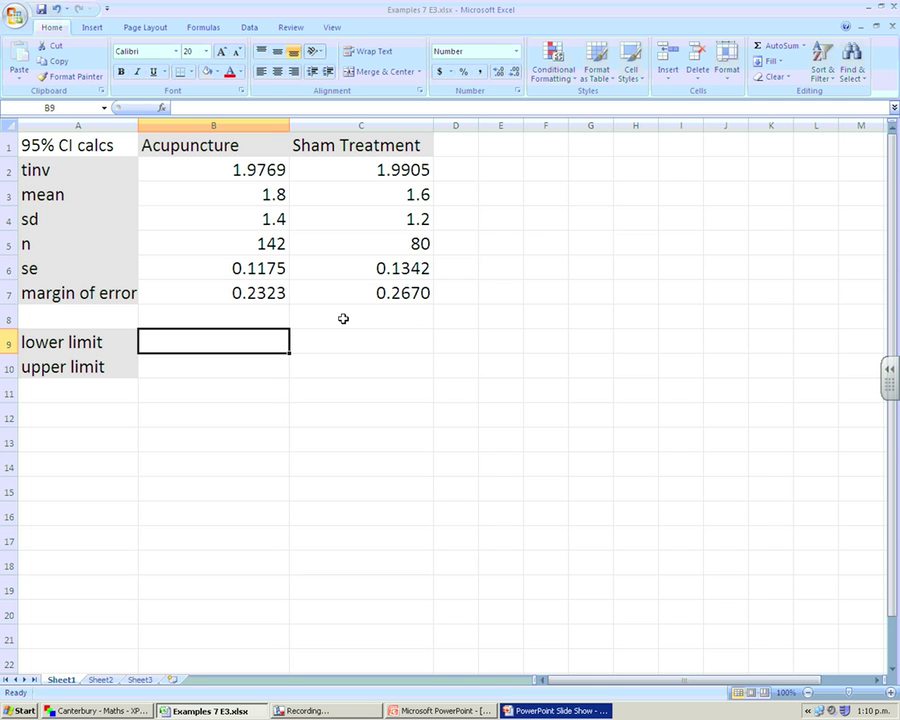
Step: Enter =B3-B7 in B9 for the acupuncture lower limit, giving 1.57
type("=")
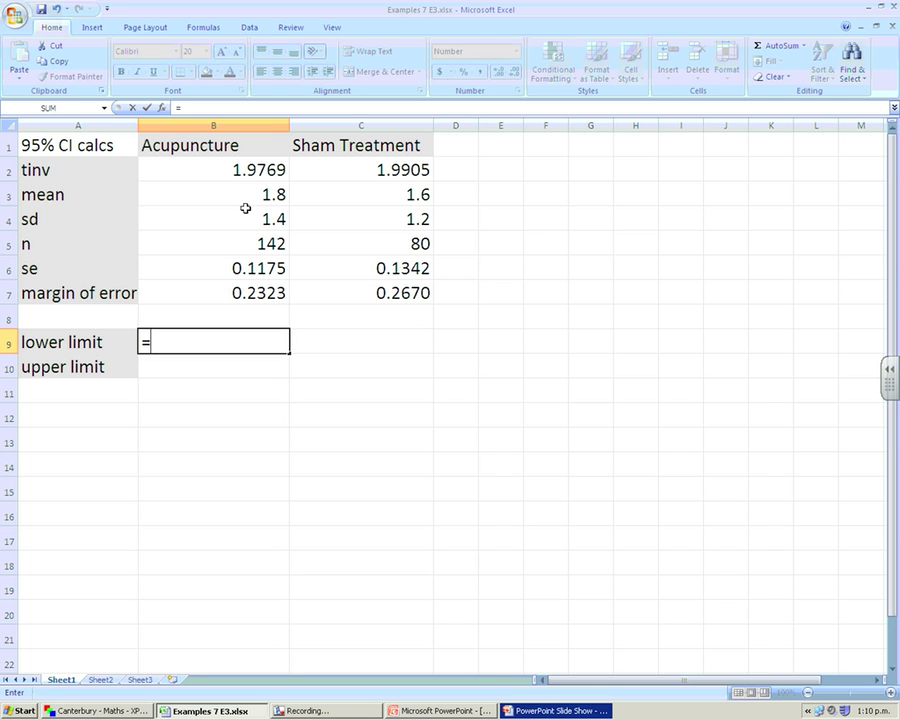
left_click(208, 196)
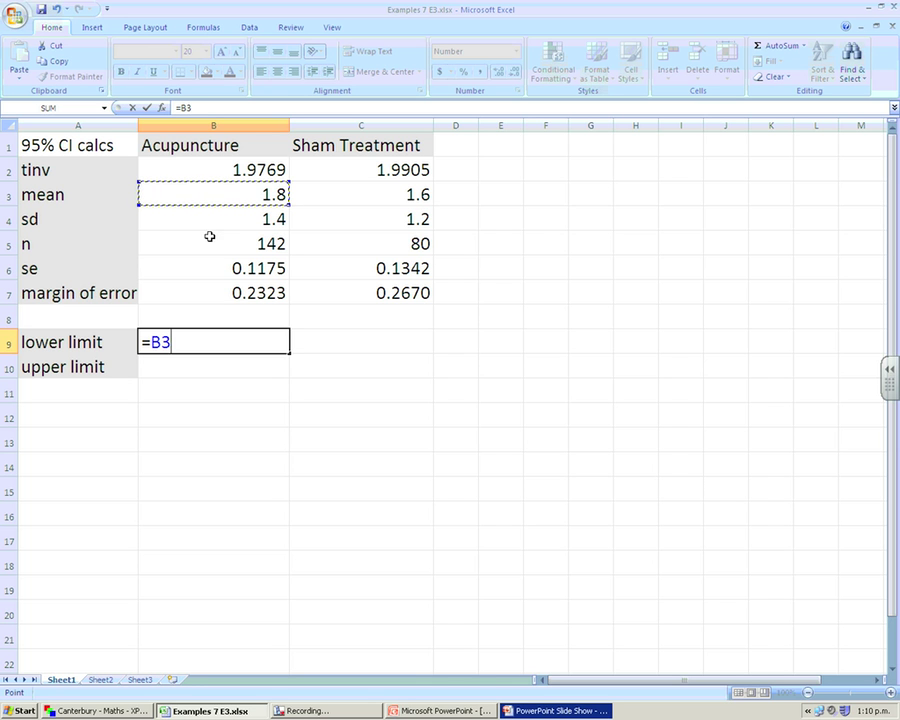
type("-")
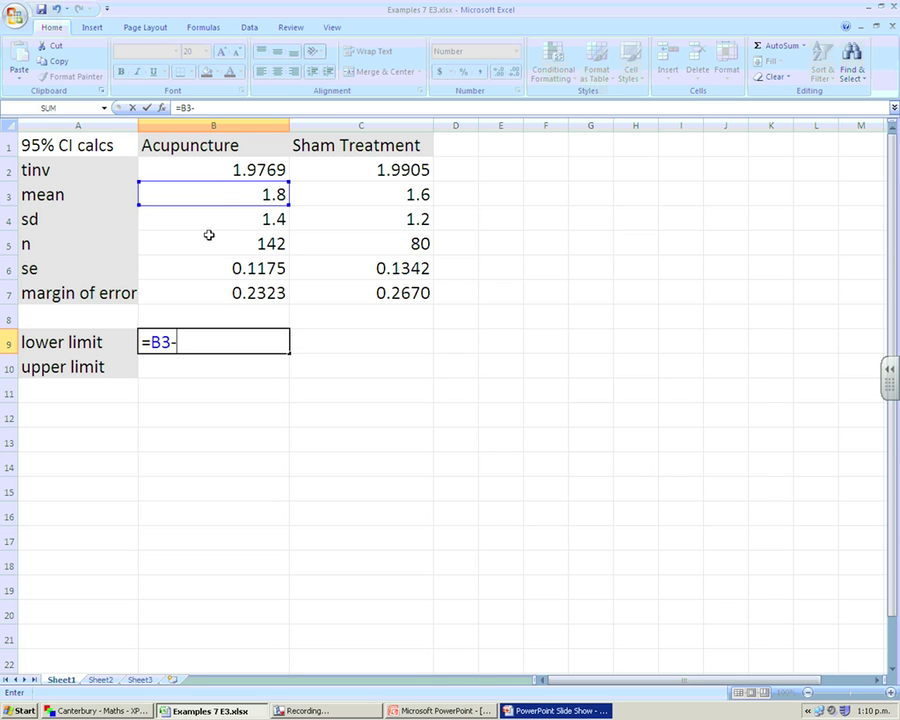
left_click(184, 297)
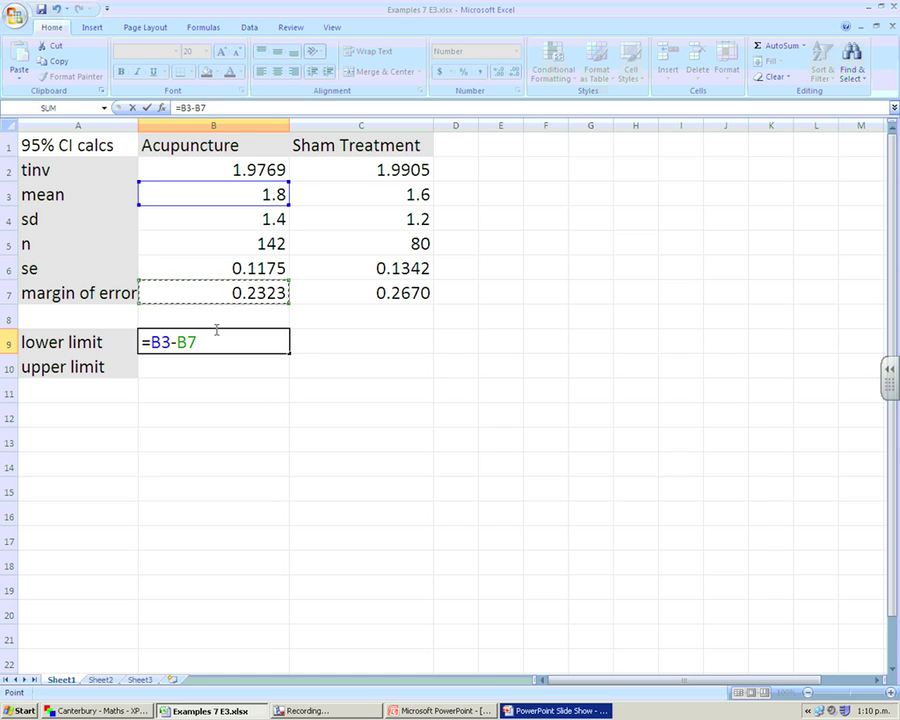
key("Return")
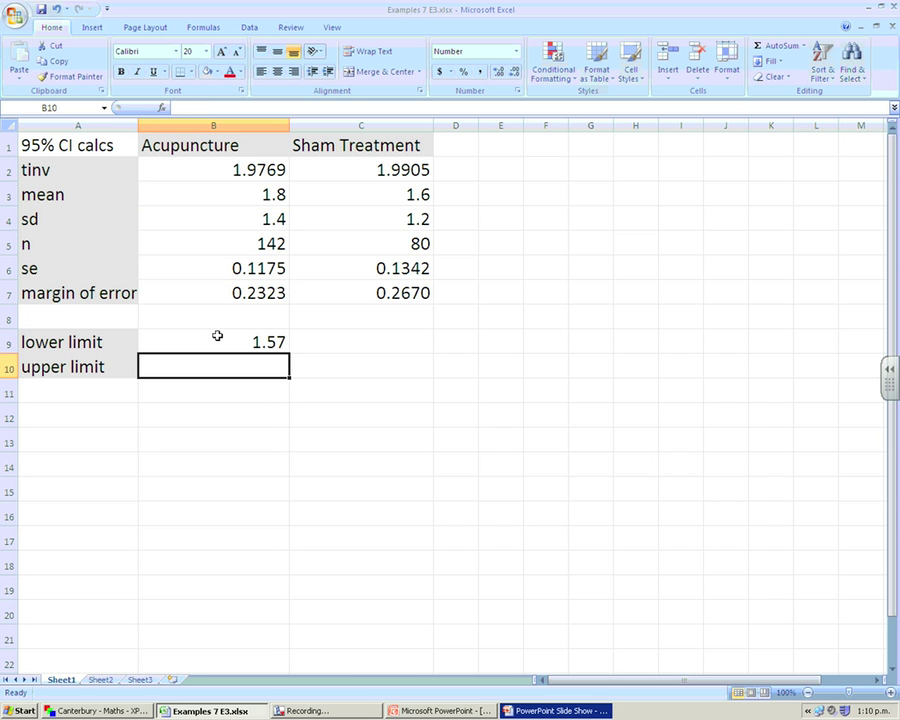
Step: Enter =B3+B7 in B10 for the acupuncture upper limit, giving 2.03
type("=")
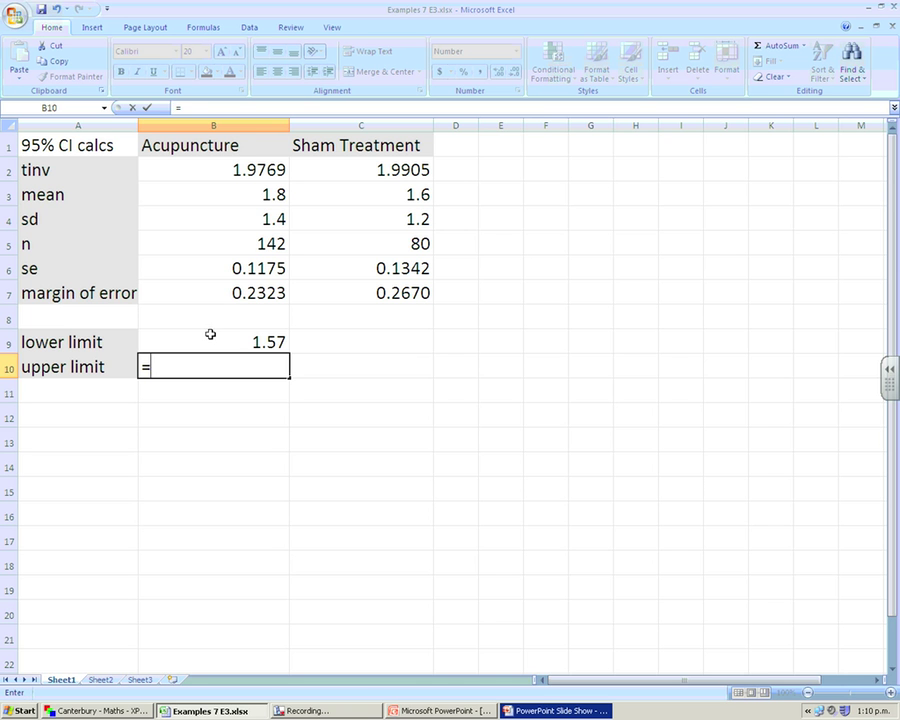
left_click(203, 193)
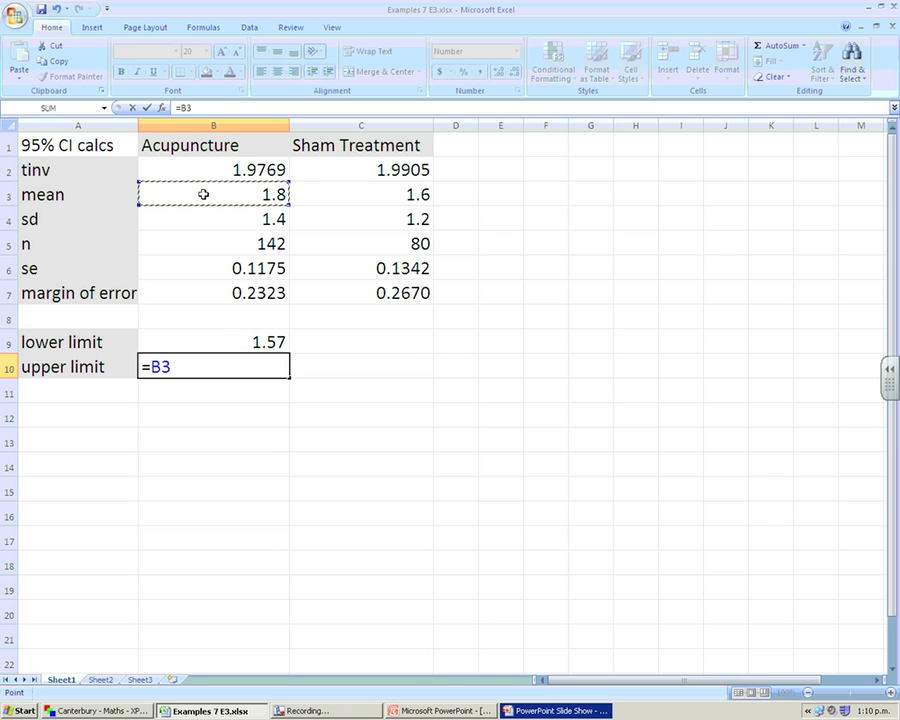
type("+")
left_click(199, 291)
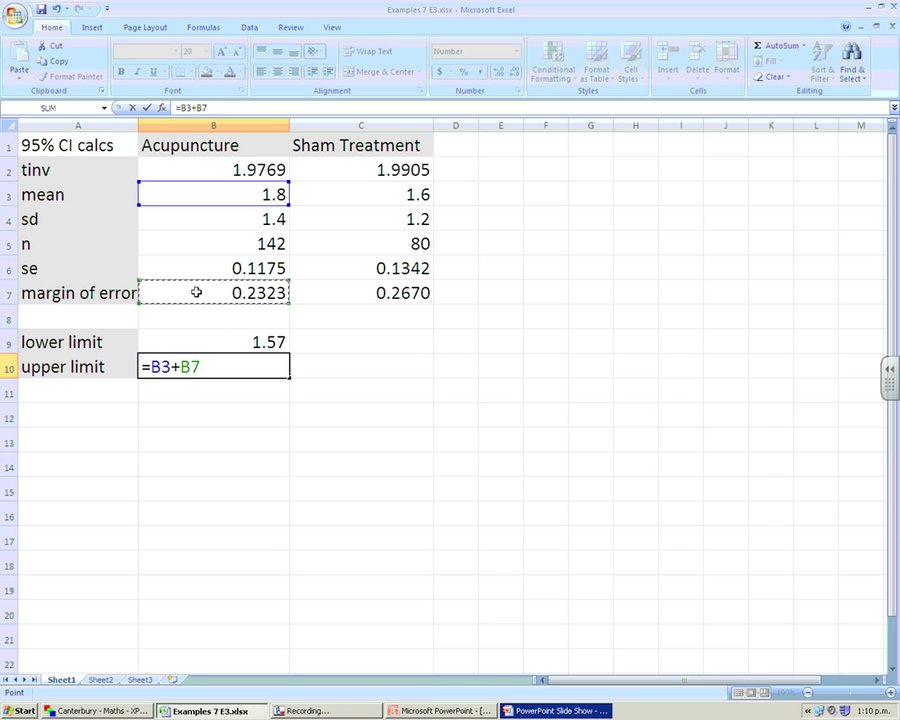
key("Return")
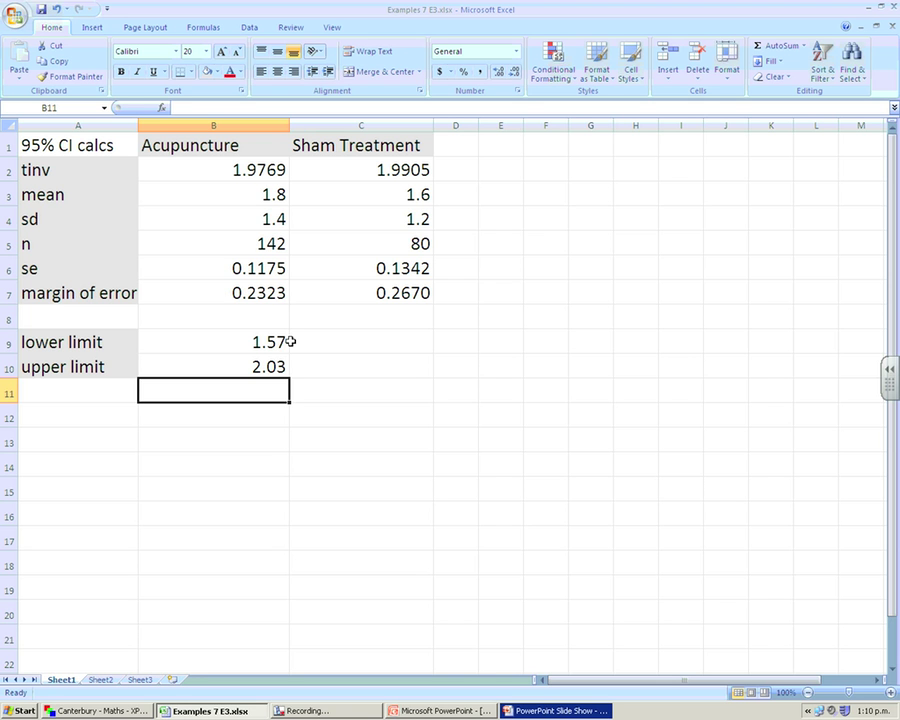
Step: Fill the lower limit formula into C9 for the sham treatment, giving 1.33
left_click(276, 341)
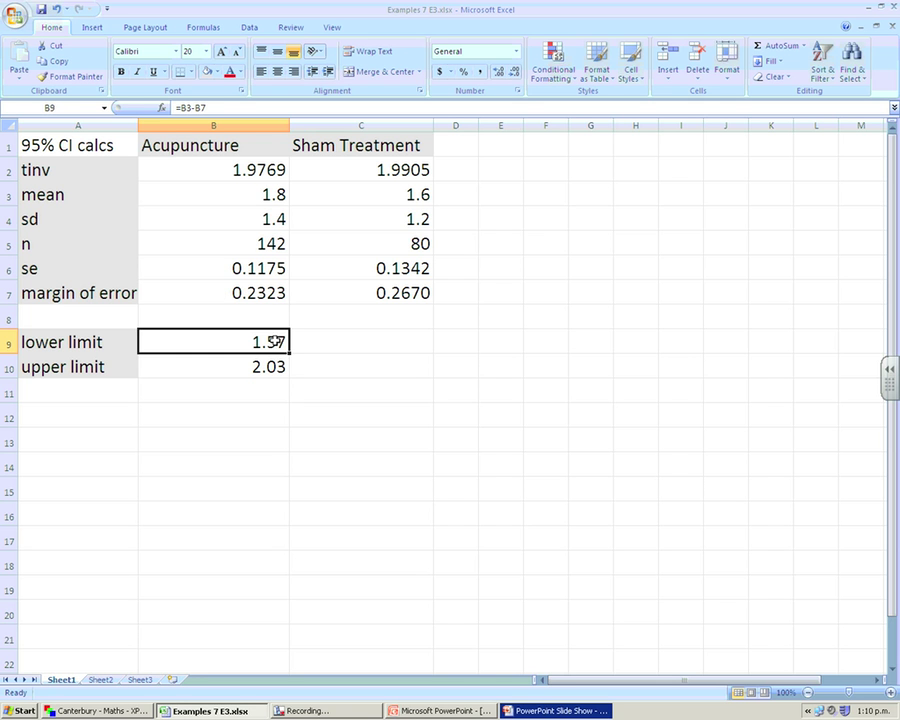
left_click_drag(293, 348, 376, 346)
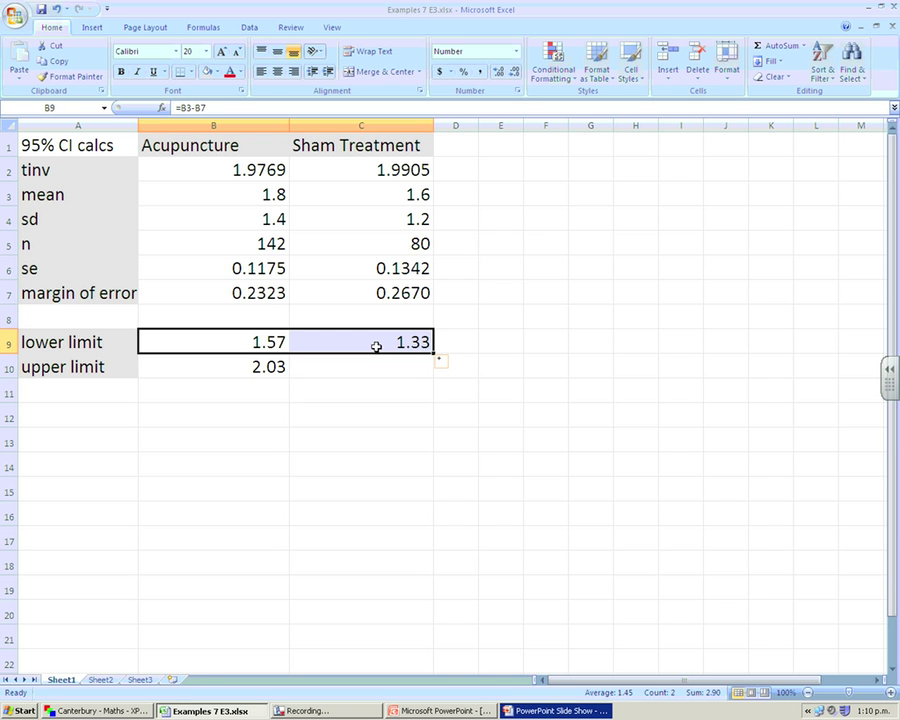
left_click(374, 344)
left_click(191, 108)
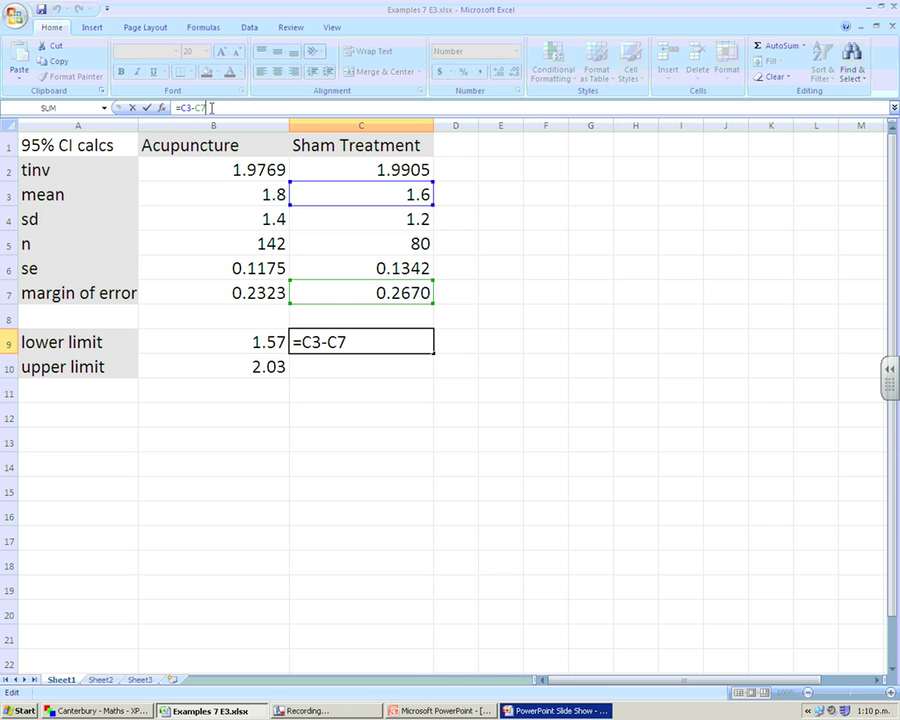
key("Return")
Step: Fill the upper limit into C10 (1.87) and return to the Example 3 Solutions slide show
left_click(284, 366)
left_click_drag(287, 366, 373, 367)
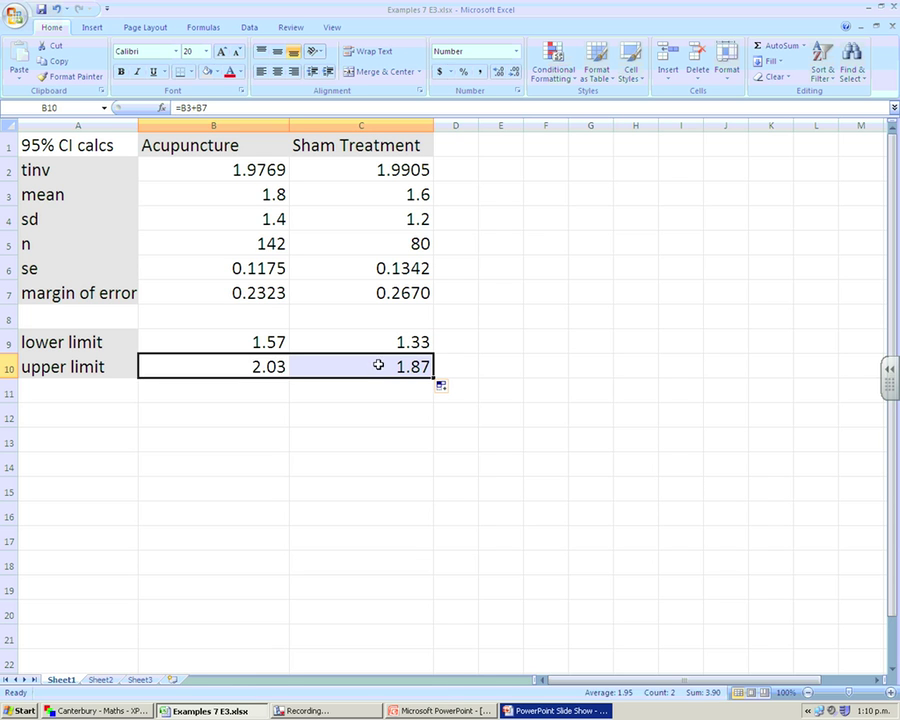
left_click(374, 364)
left_click(389, 390)
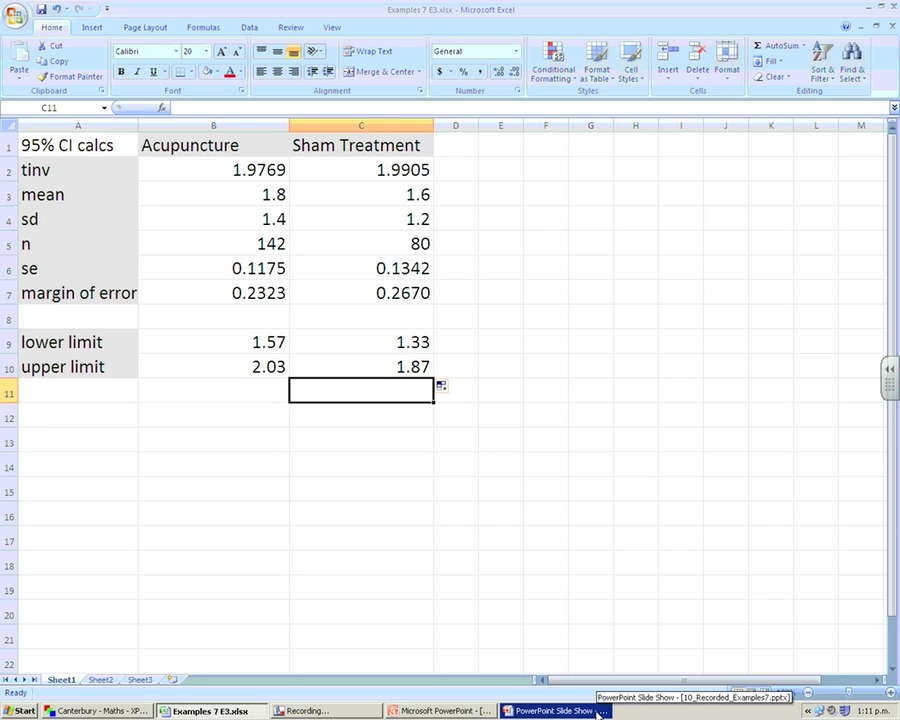
left_click(553, 711)
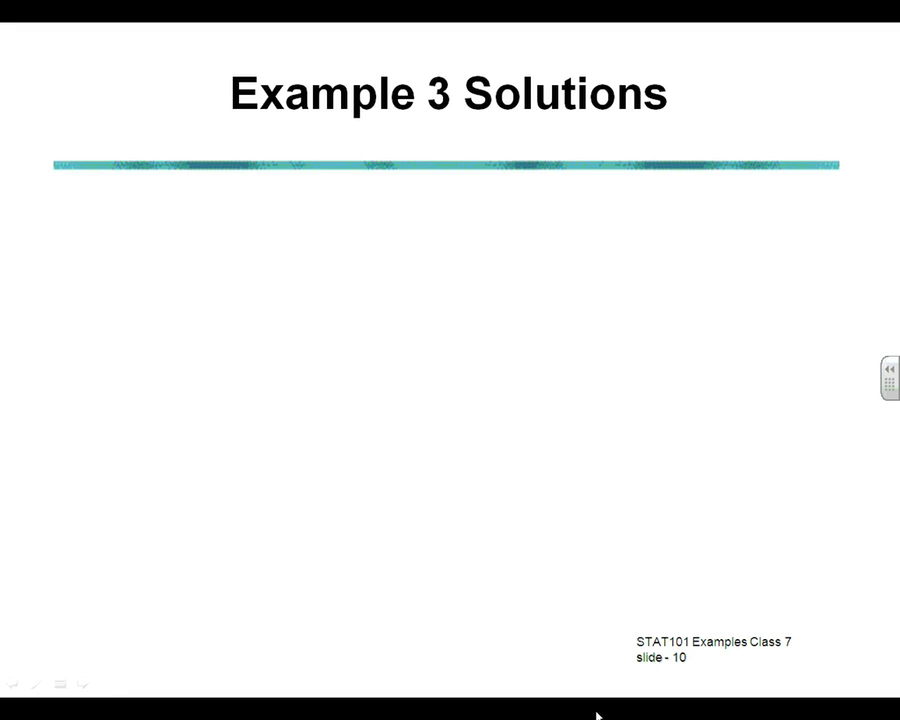